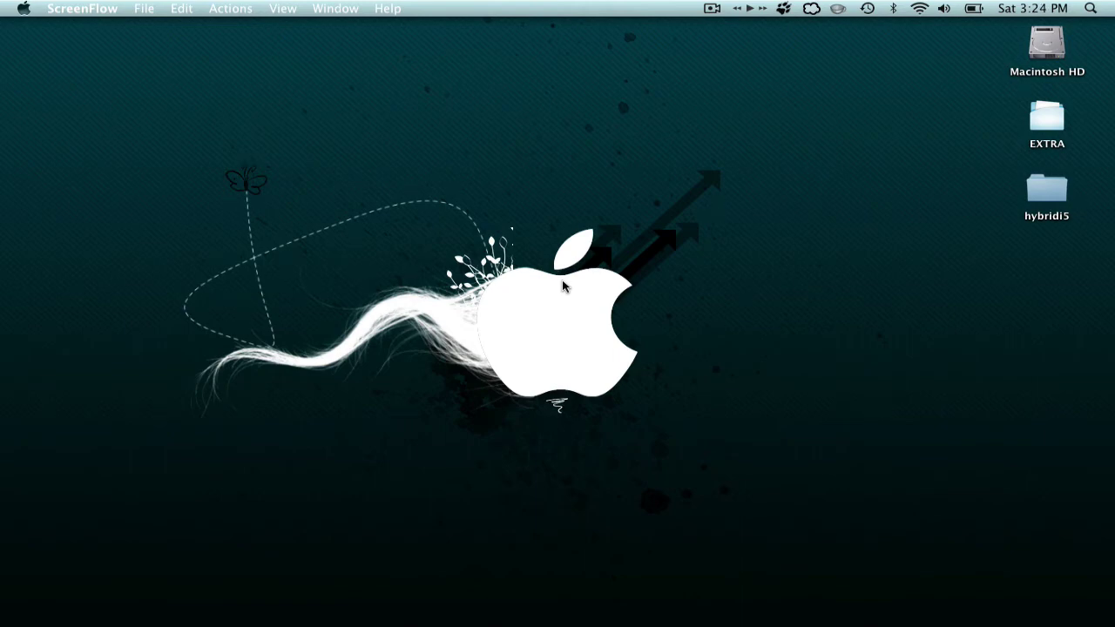
- Switch to the Finder and open, then close, the Apps stack in the Dock
left_click(506, 229)
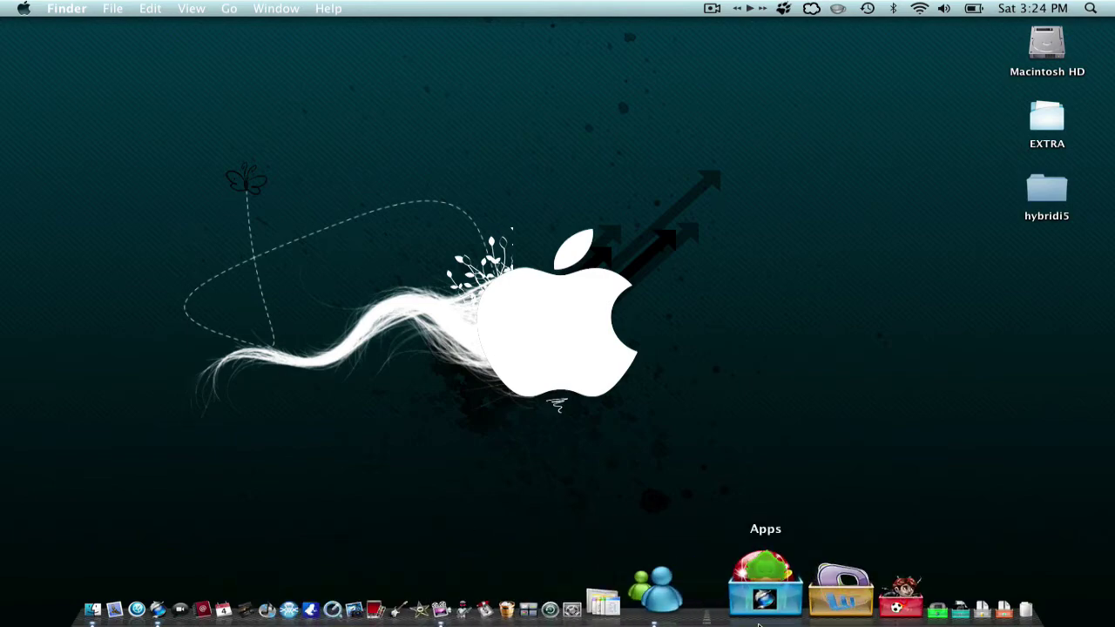
left_click(759, 621)
left_click(763, 620)
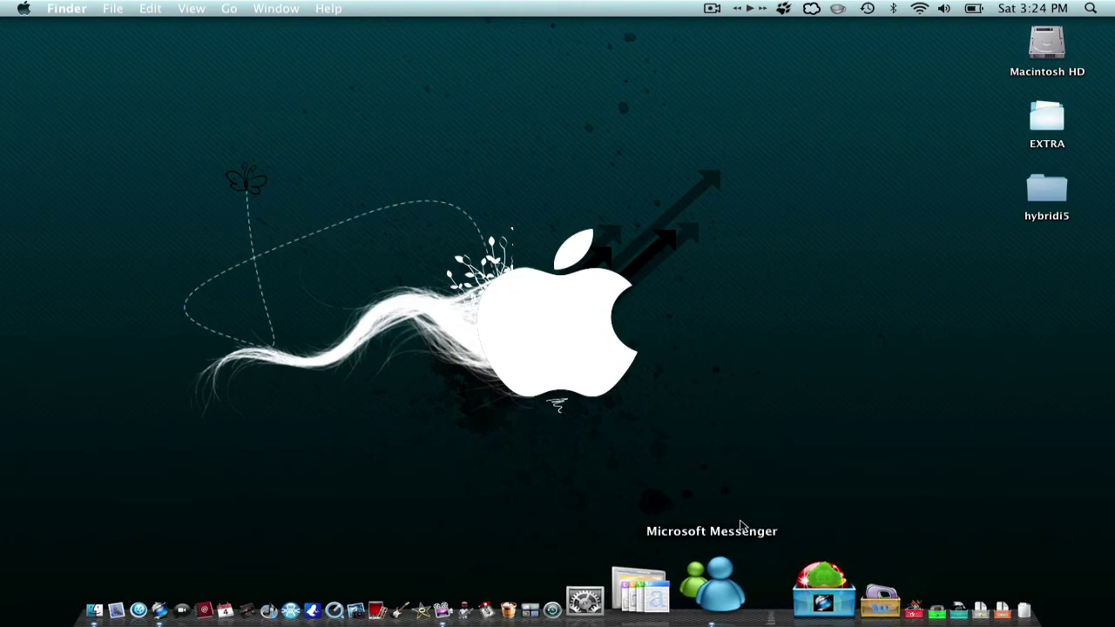
- Bring Firefox forward and load usingmac.com in place of the current page
left_click(270, 619)
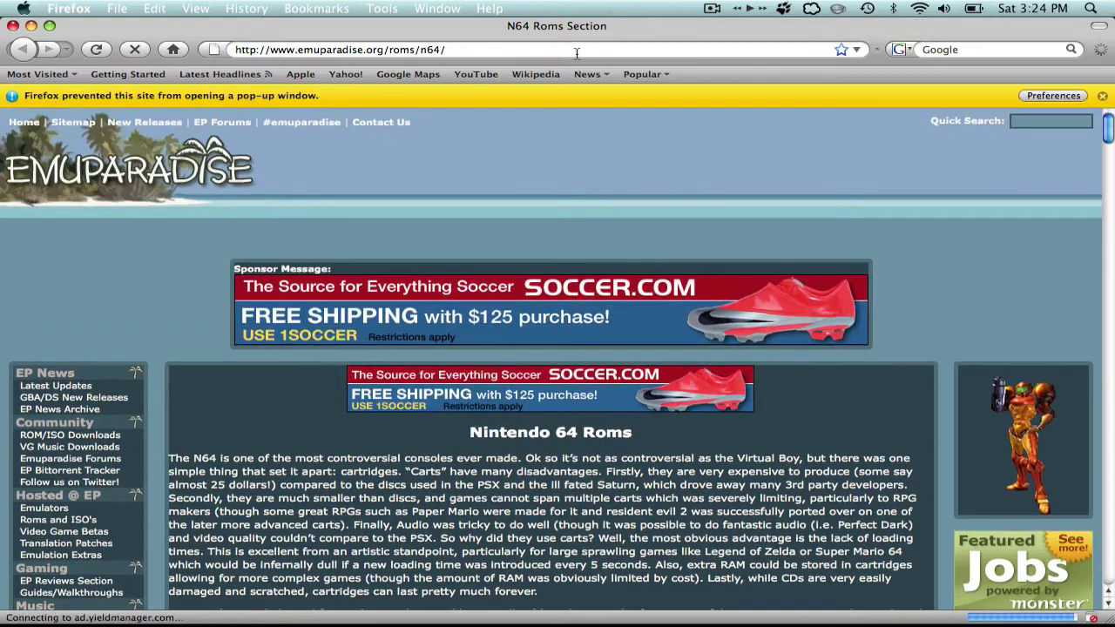
left_click(561, 54)
left_click_drag(446, 49, 223, 53)
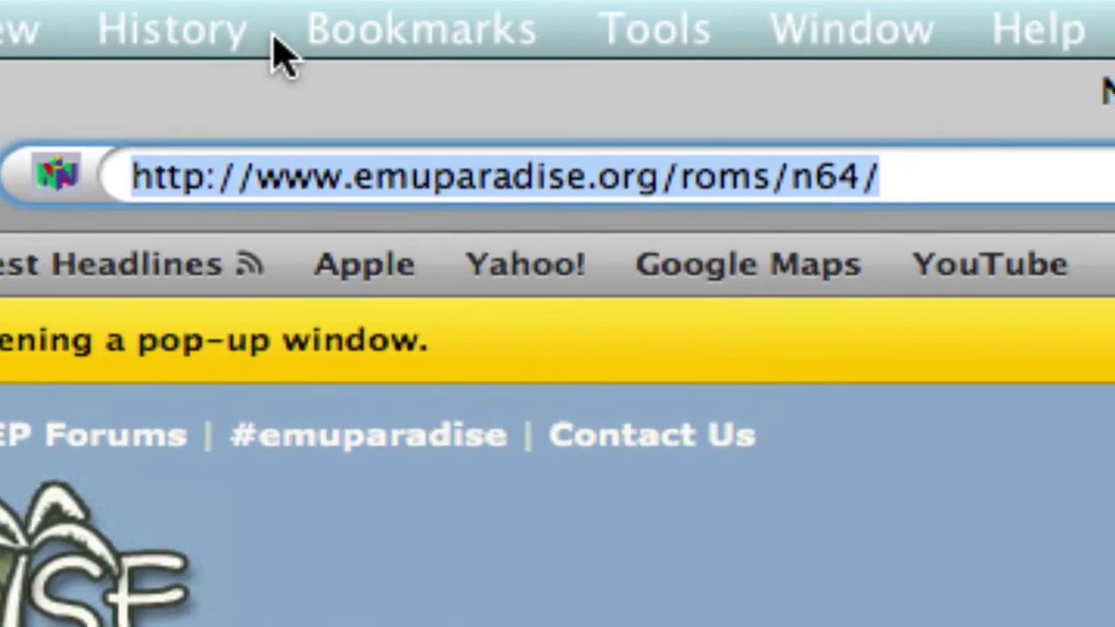
type("htt")
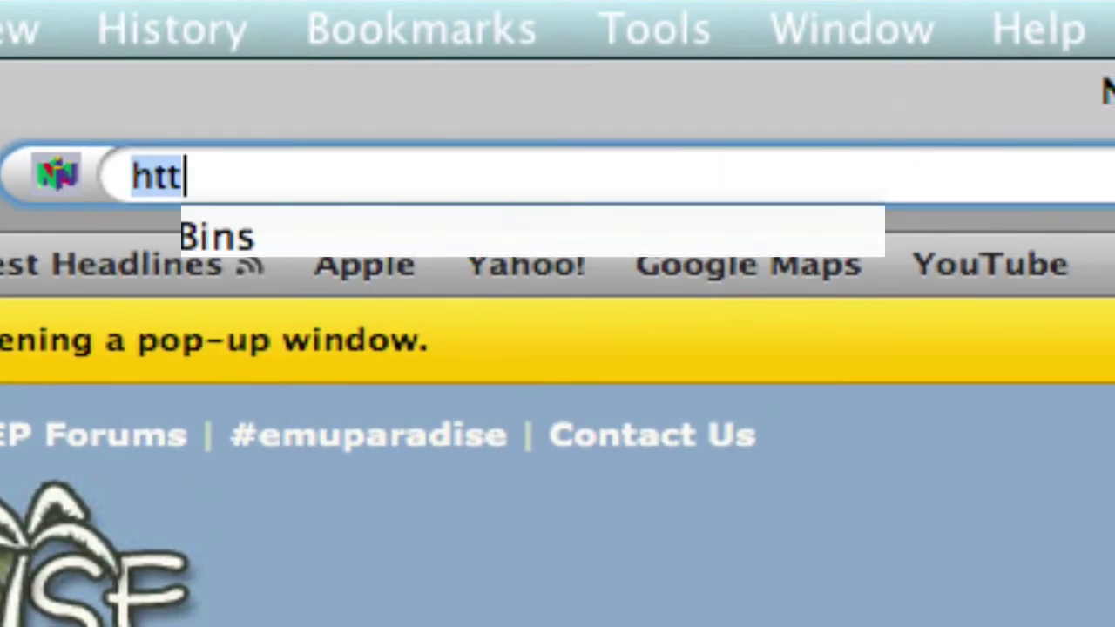
type("ngmac.com")
key("Return")
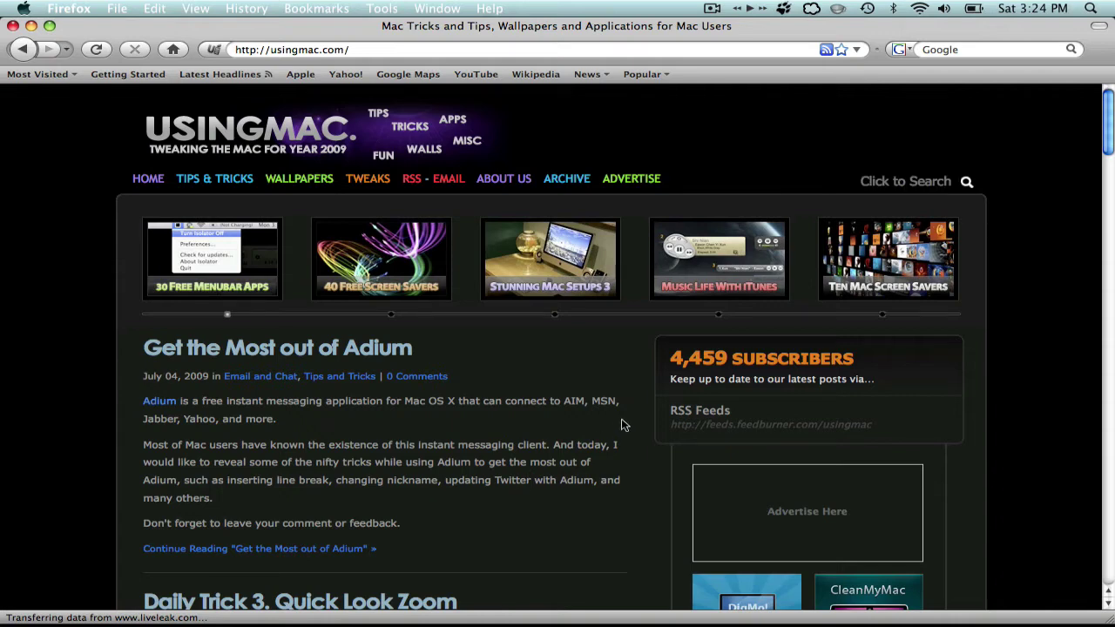
- Search usingmac.com for 'stack drawer' and open the Preview Tutorial - Embed Icon into Stack Drawer article
left_click(933, 185)
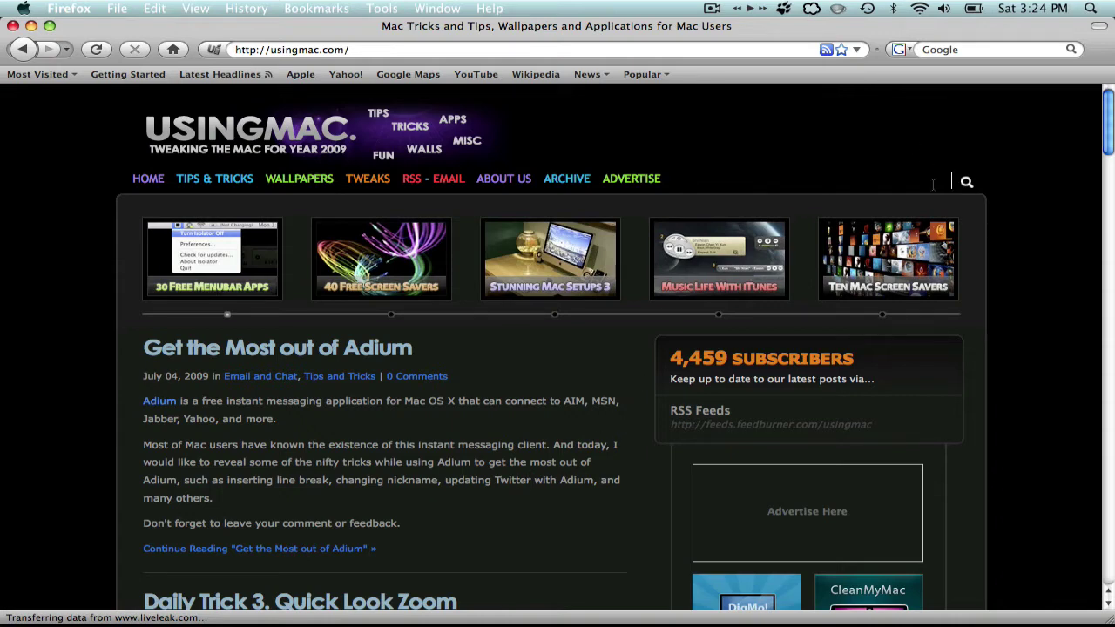
type("s")
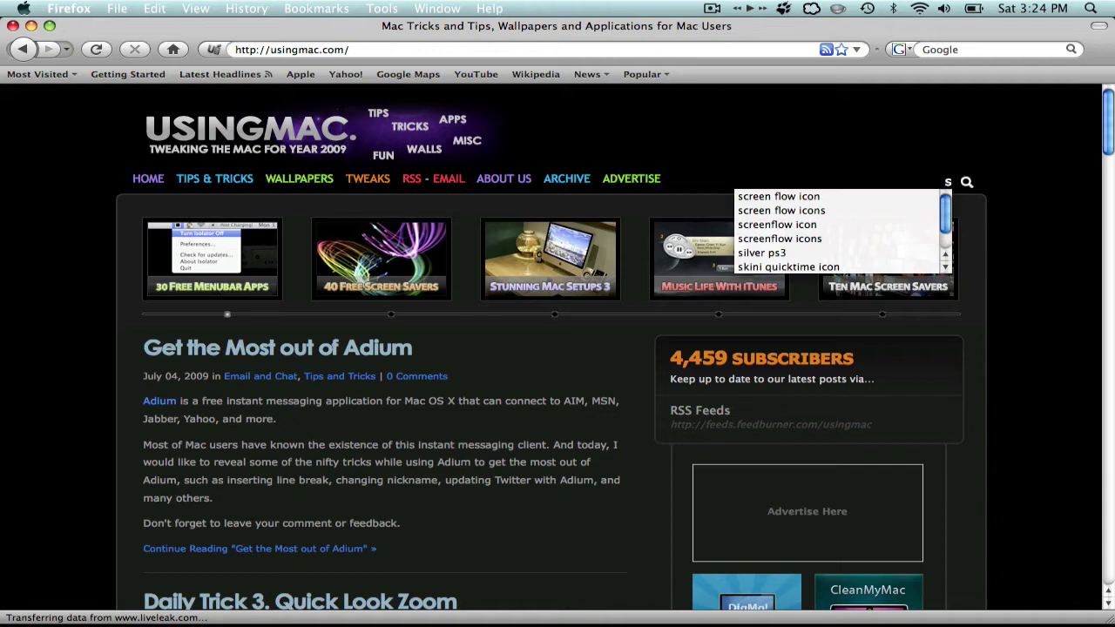
type("tac")
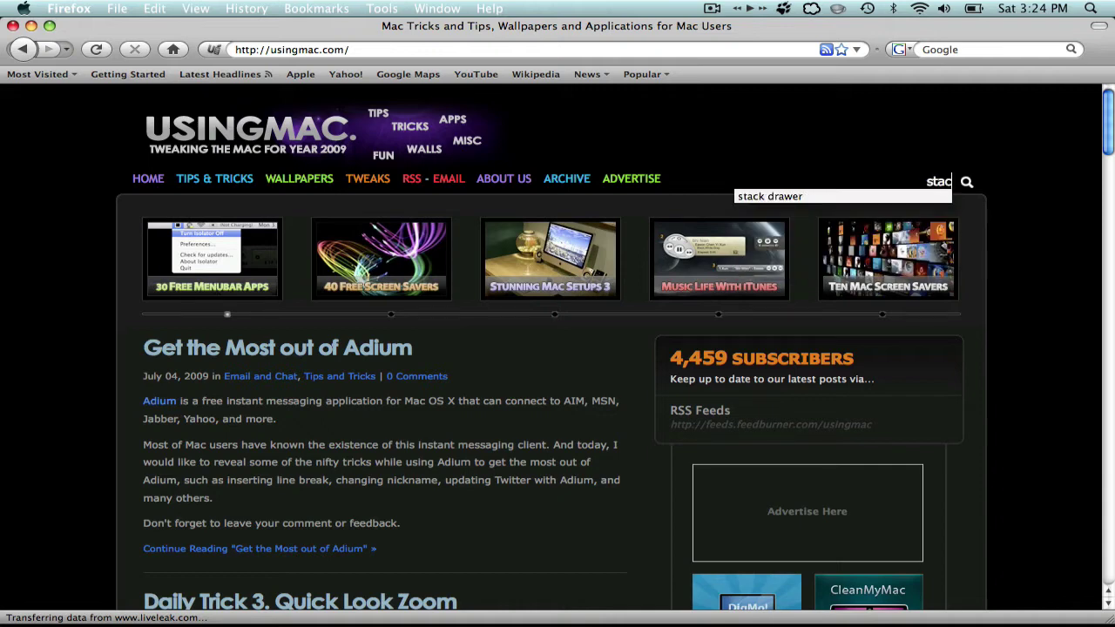
type("k drawer")
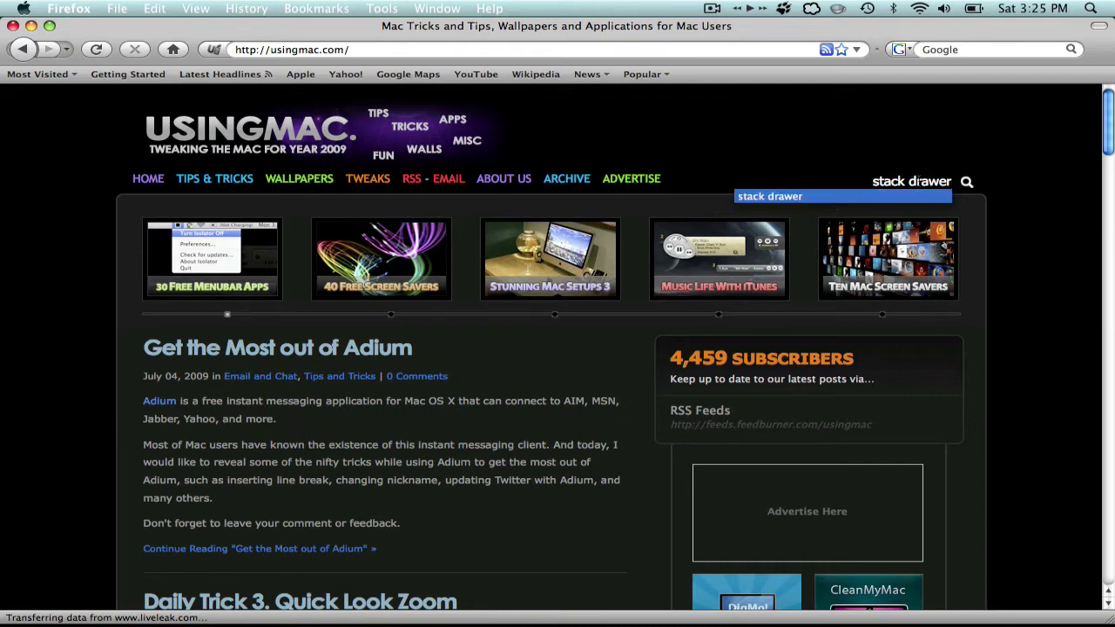
left_click(967, 183)
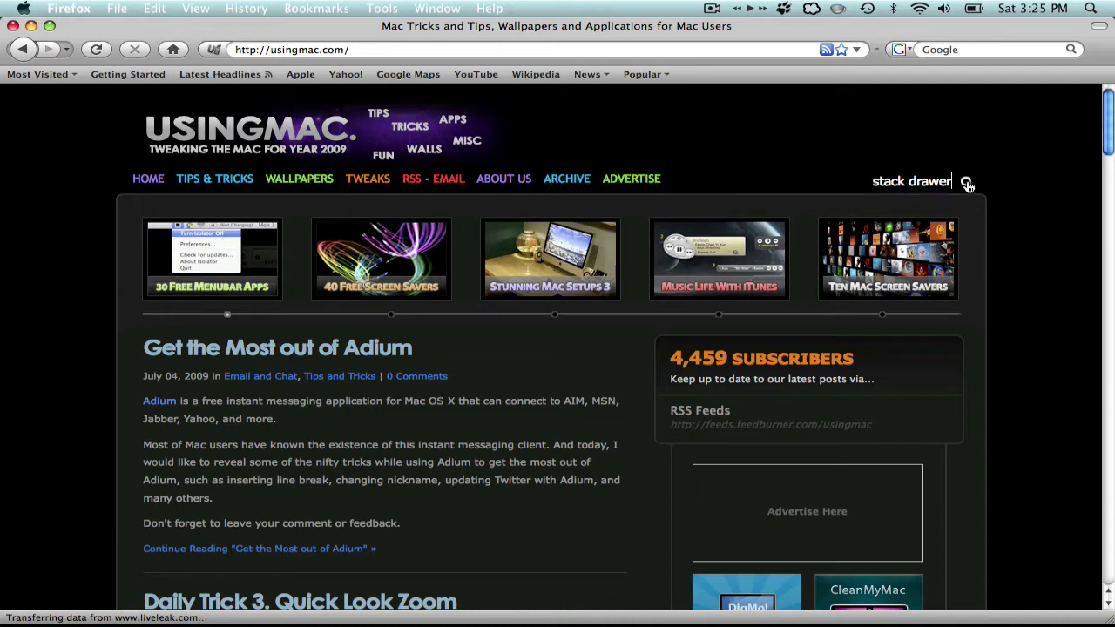
left_click(966, 183)
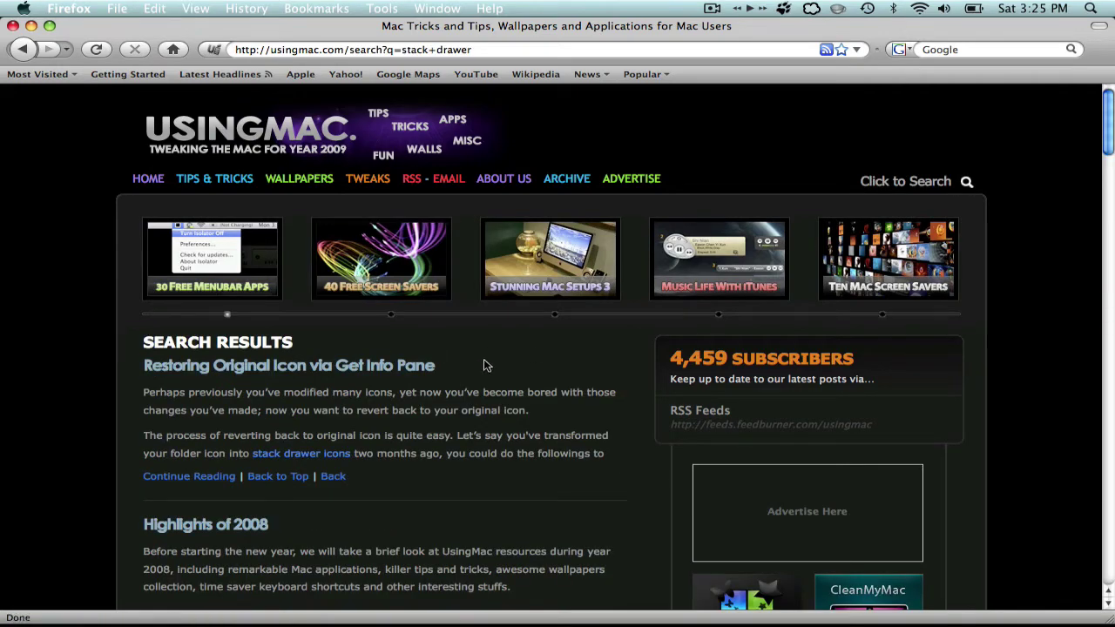
scroll(484, 365, "down", 15)
scroll(473, 331, "up", 3)
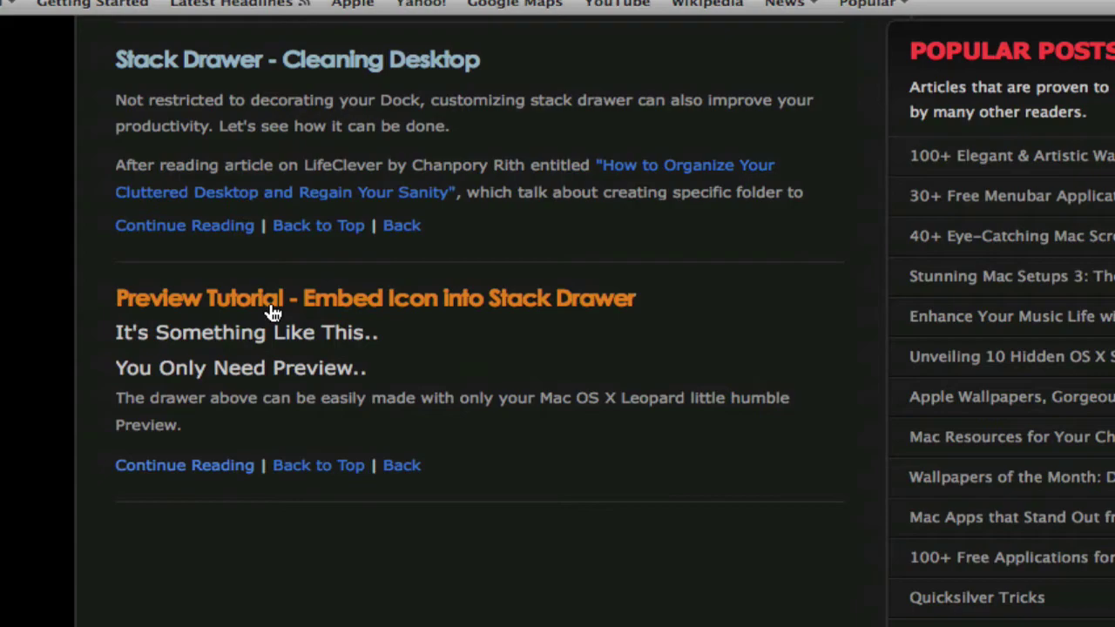
left_click(273, 306)
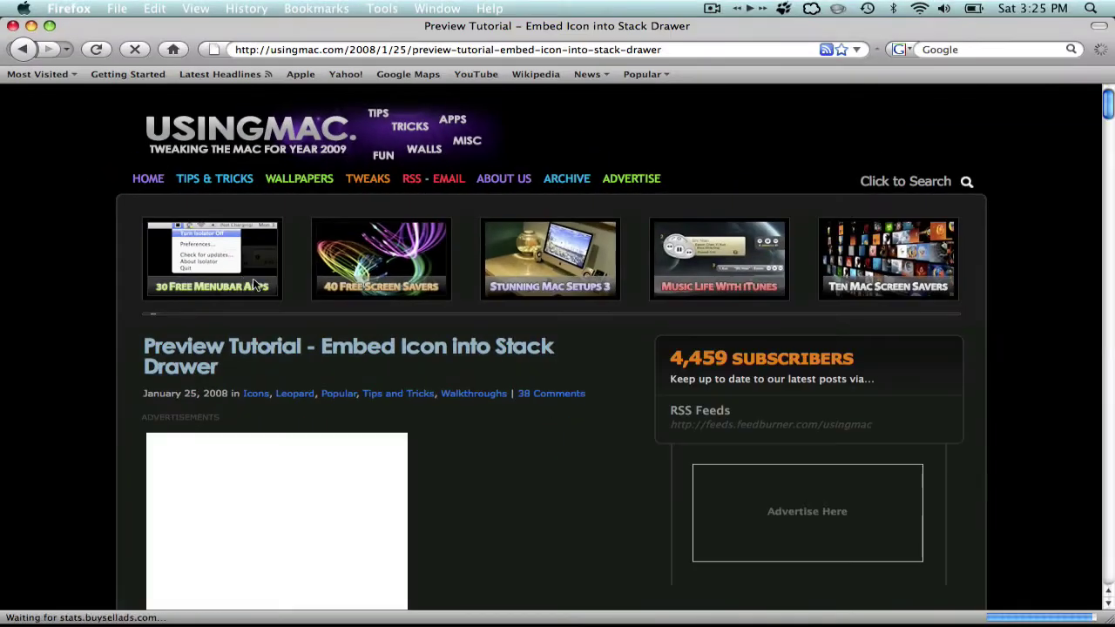
- Open the article's full-size blue drawer image and copy it to the clipboard
scroll(383, 310, "down", 20)
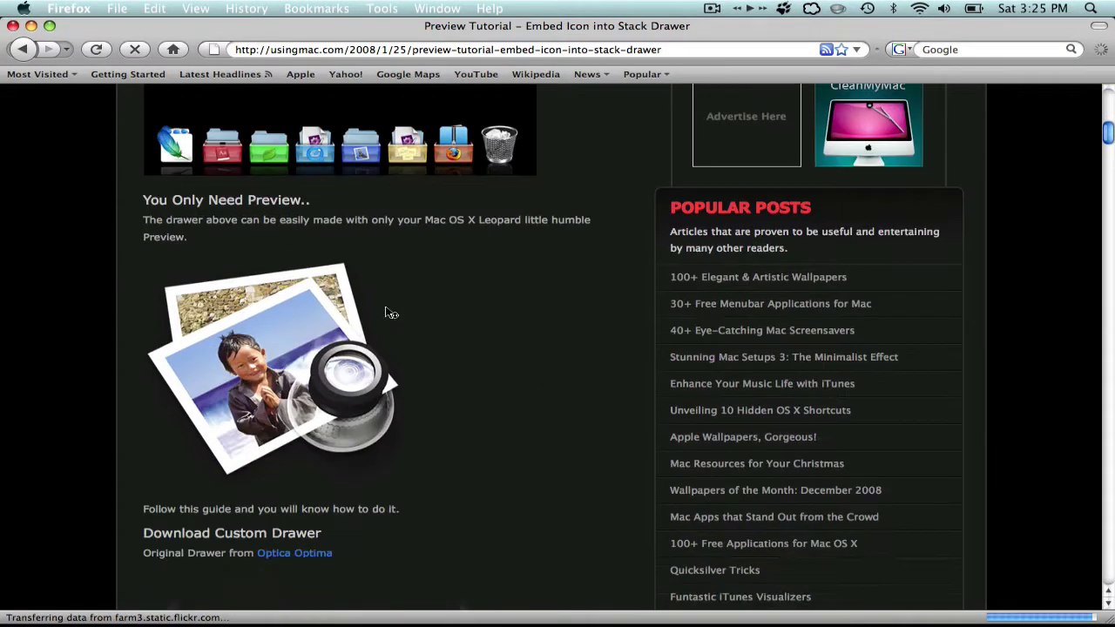
scroll(388, 312, "down", 10)
scroll(385, 306, "up", 6)
scroll(385, 306, "down", 2)
scroll(352, 397, "up", 2)
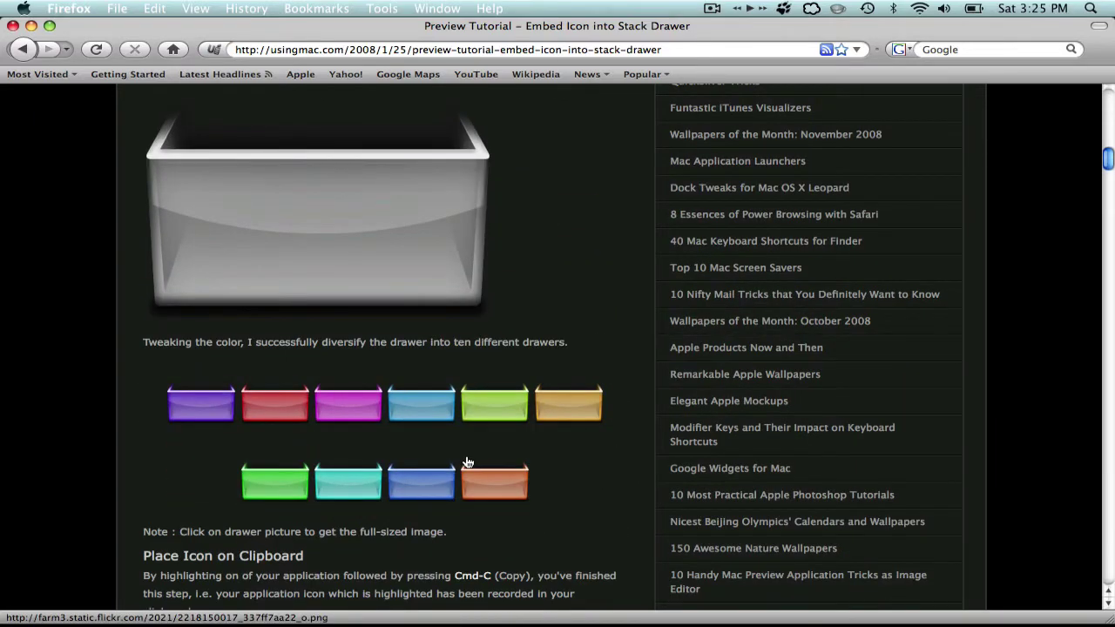
scroll(467, 462, "up", 3)
scroll(468, 463, "up", 10)
scroll(465, 461, "down", 15)
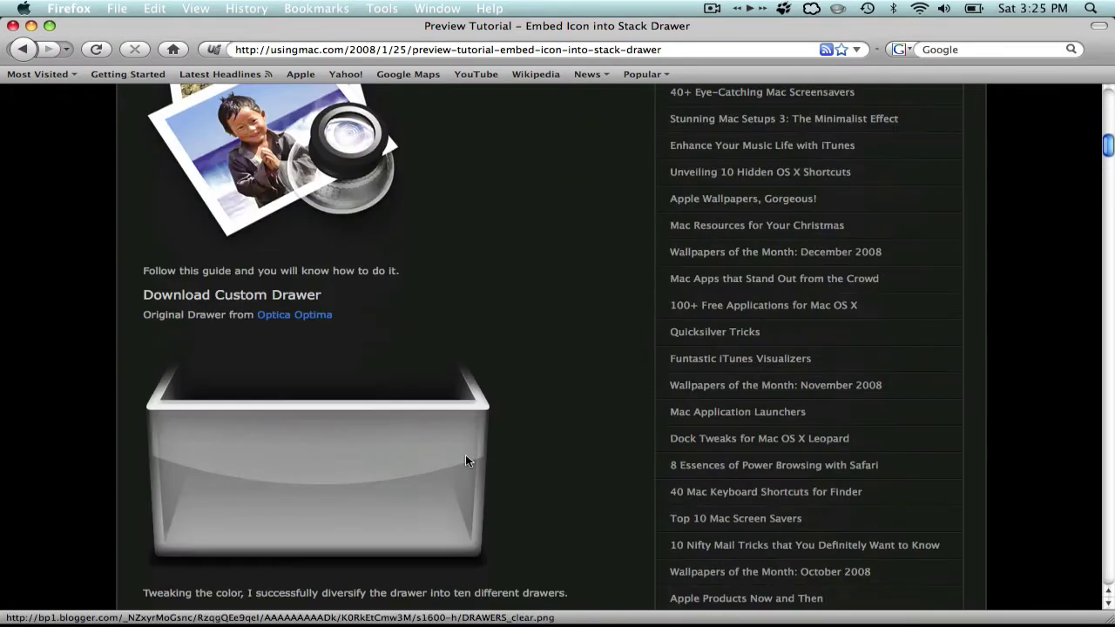
scroll(465, 455, "down", 2)
scroll(465, 454, "up", 4)
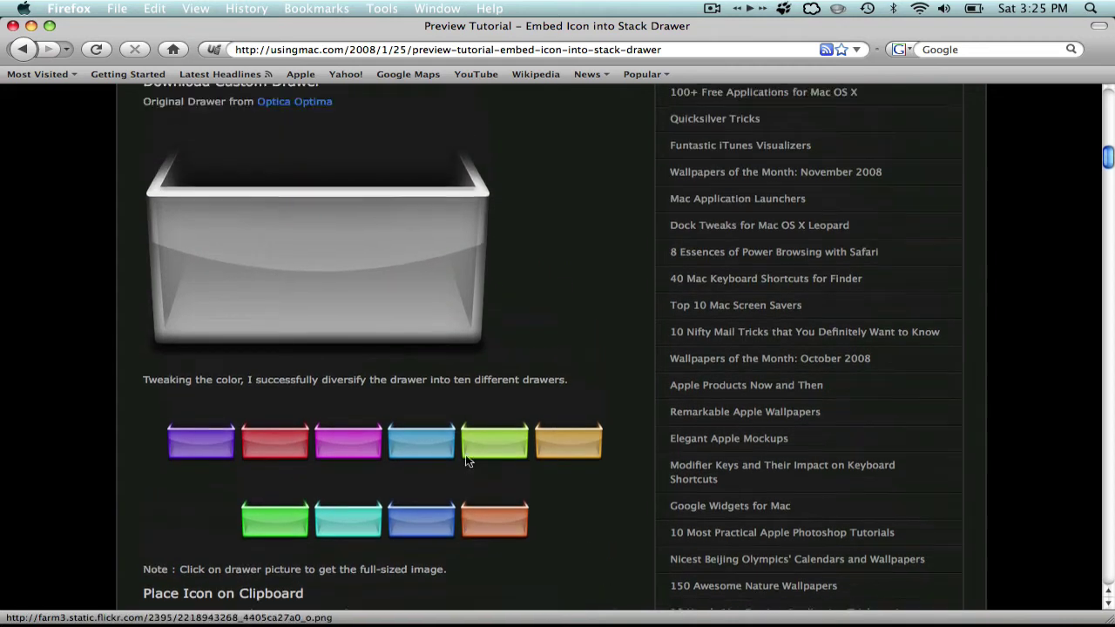
scroll(465, 455, "down", 1)
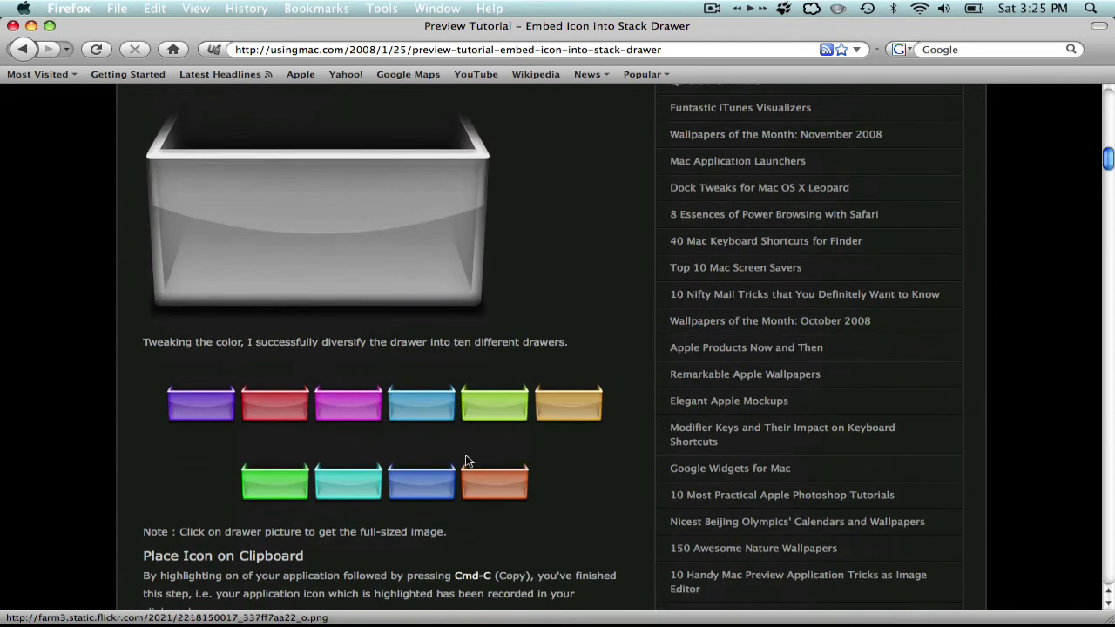
left_click(418, 486)
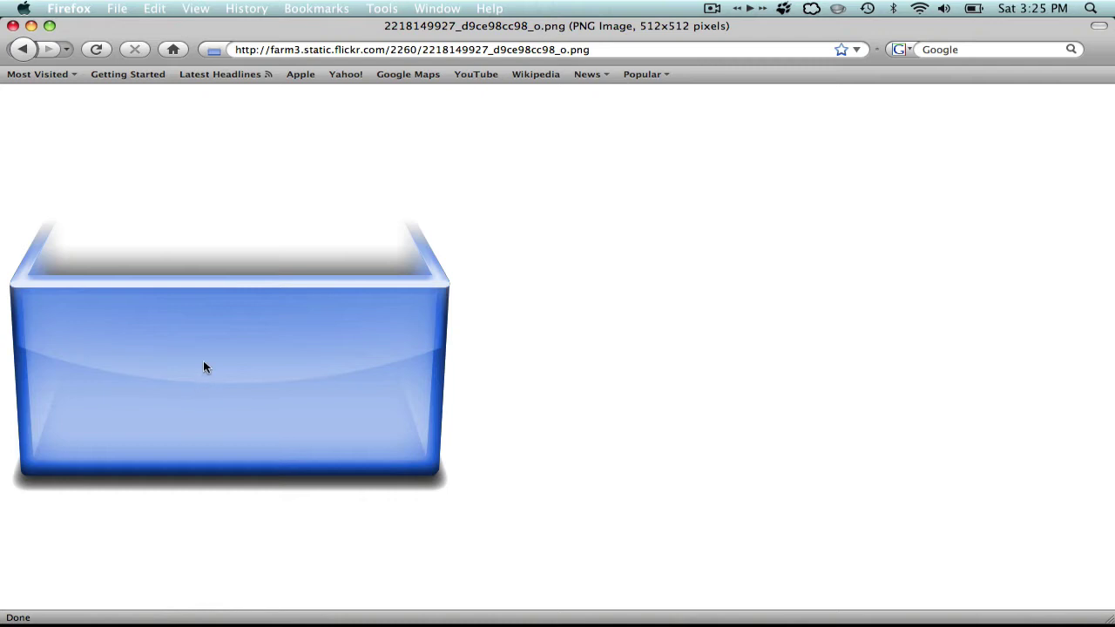
right_click(257, 361)
left_click(305, 375)
- Close the browser window and create a new Preview image from the clipboard's blue drawer
left_click(13, 25)
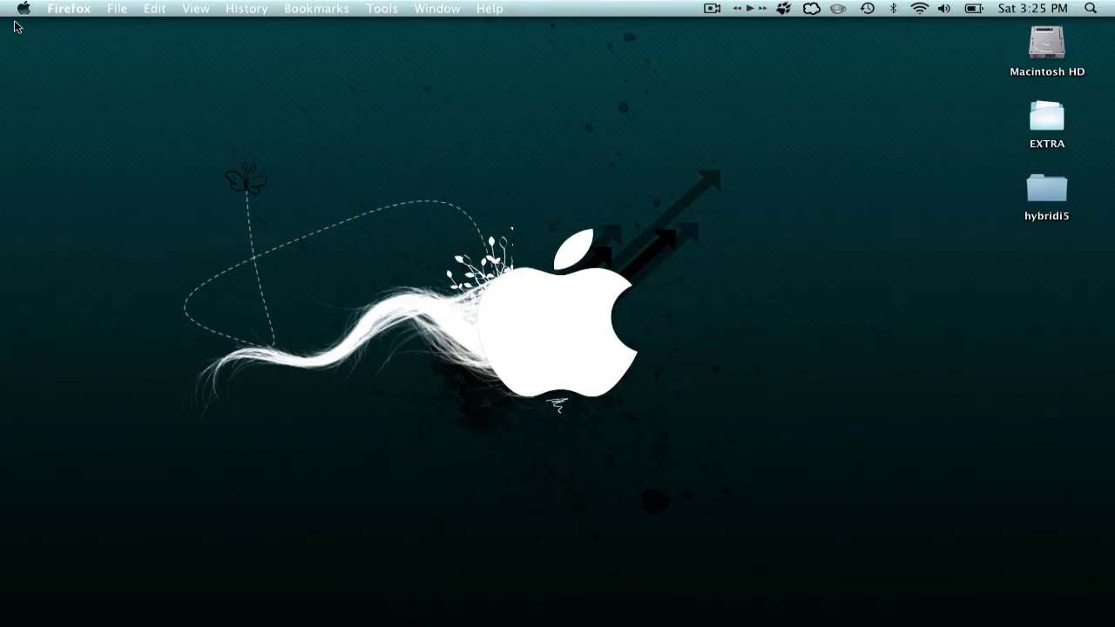
left_click(218, 154)
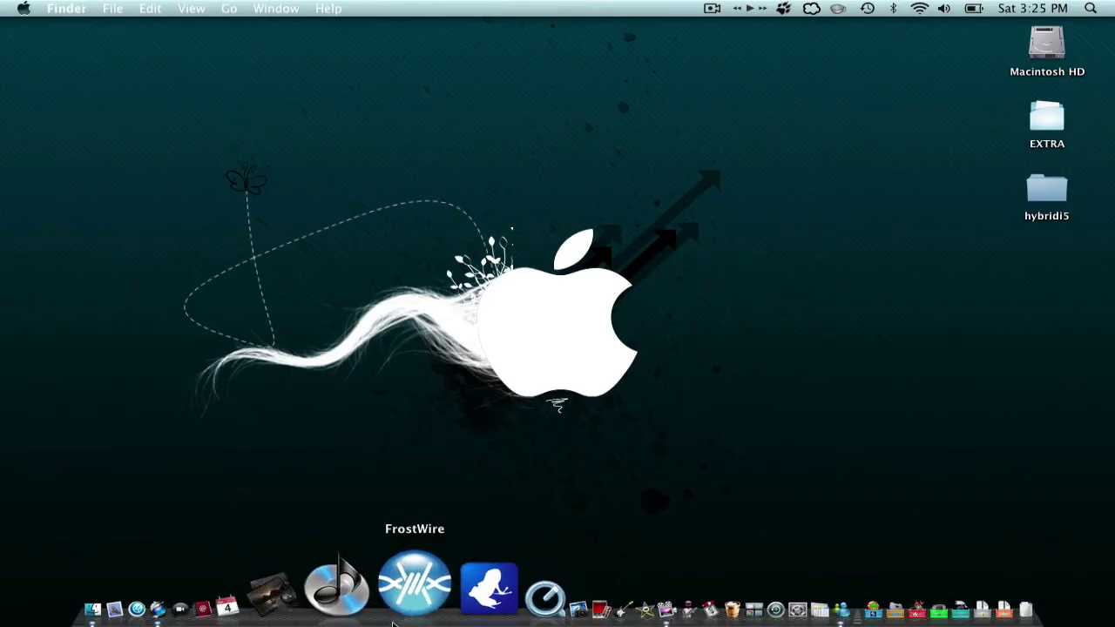
left_click(367, 623)
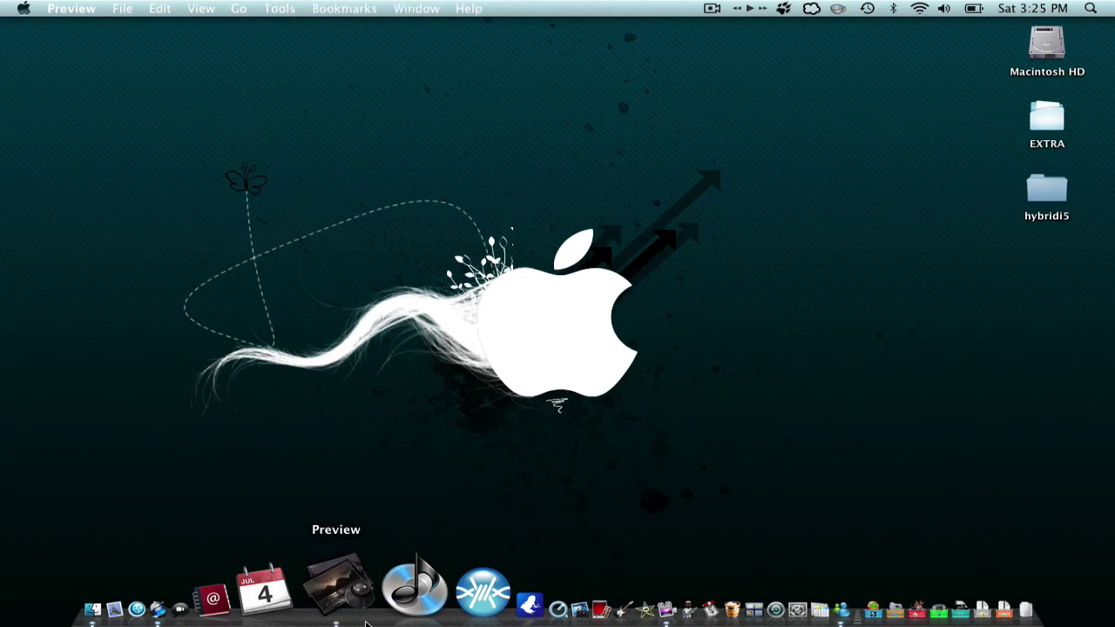
left_click(123, 11)
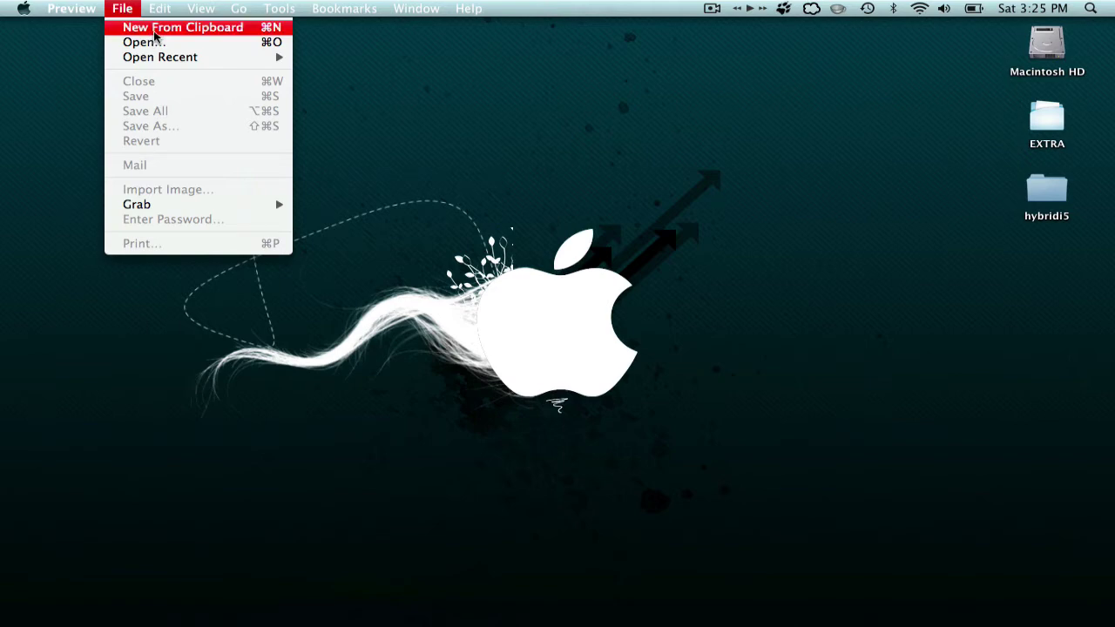
left_click(155, 31)
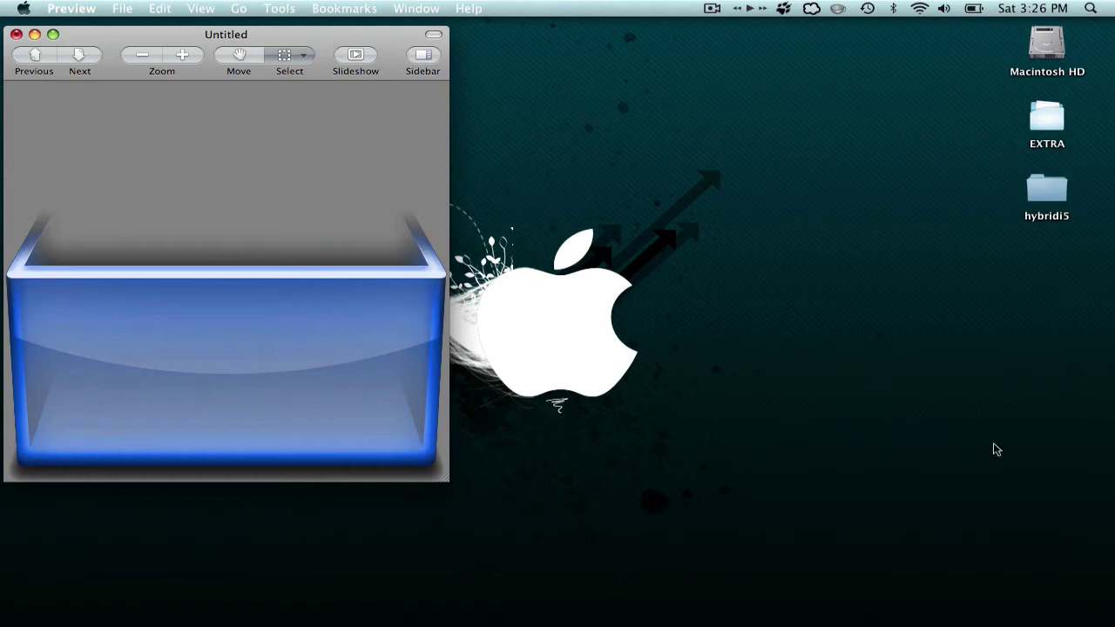
- Open TubeTV's Get Info window from a new Finder Applications window, then close that window
left_click(923, 446)
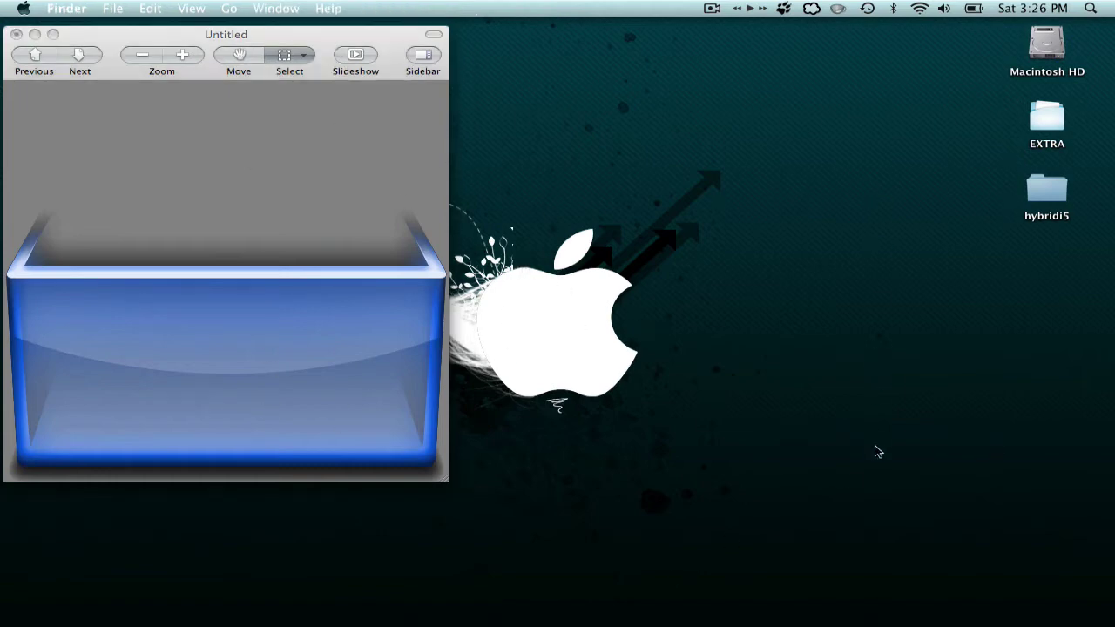
mouse_move(911, 623)
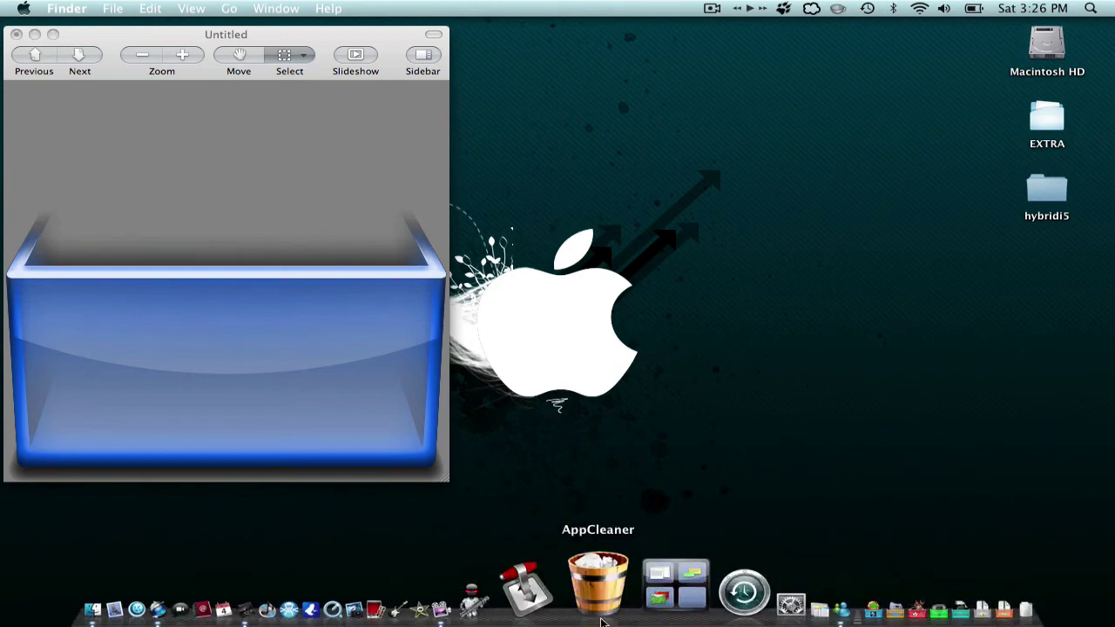
key("super+n")
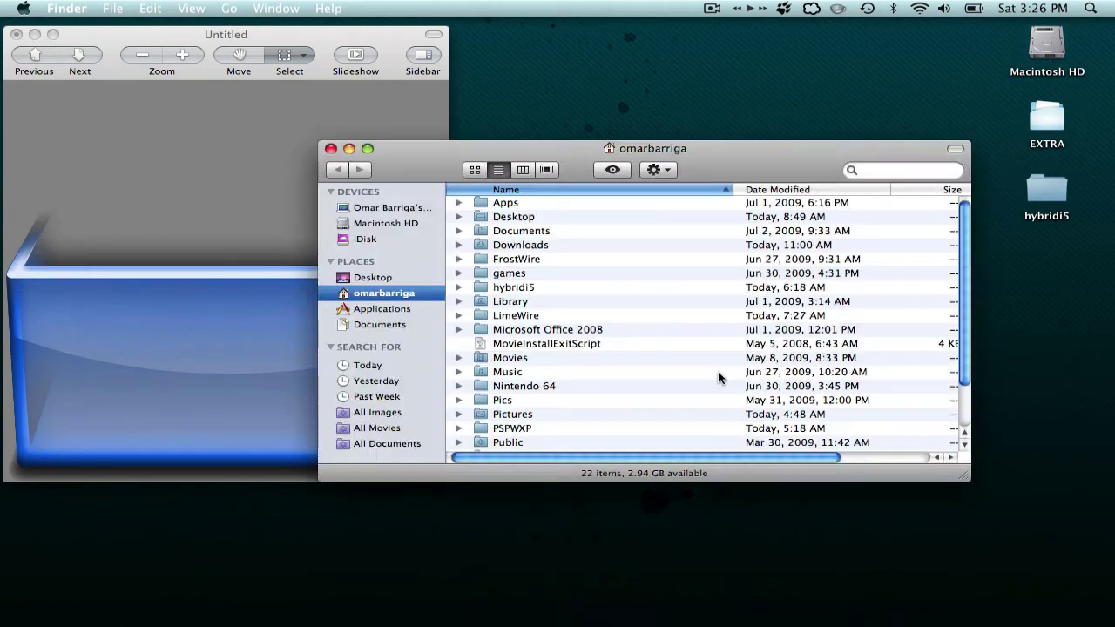
left_click(367, 316)
scroll(514, 349, "down", 20)
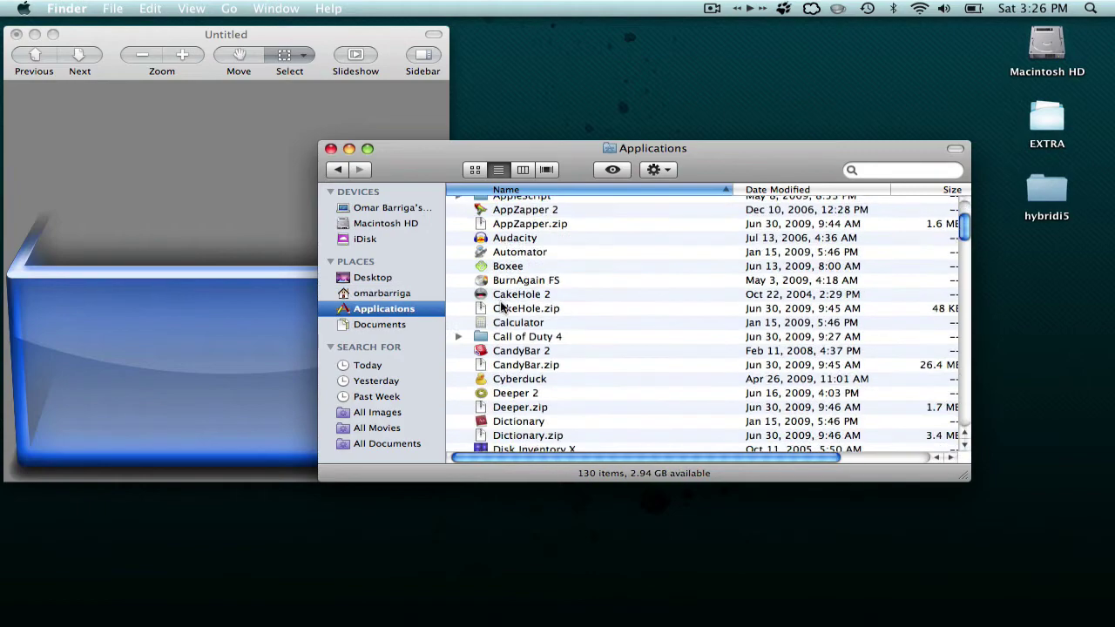
scroll(529, 403, "down", 10)
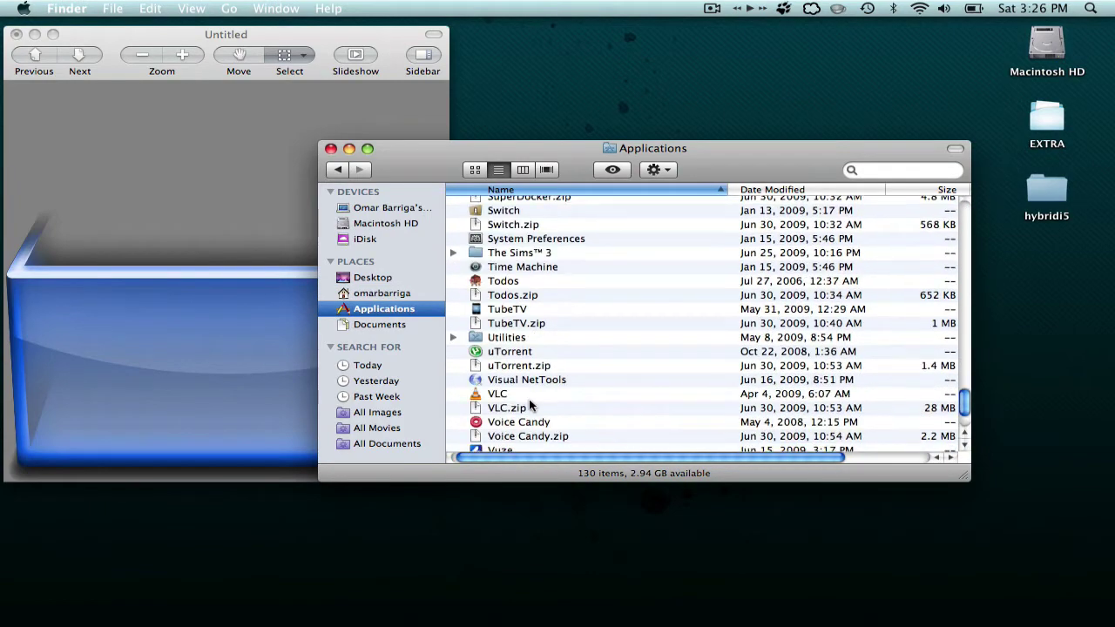
scroll(530, 402, "up", 3)
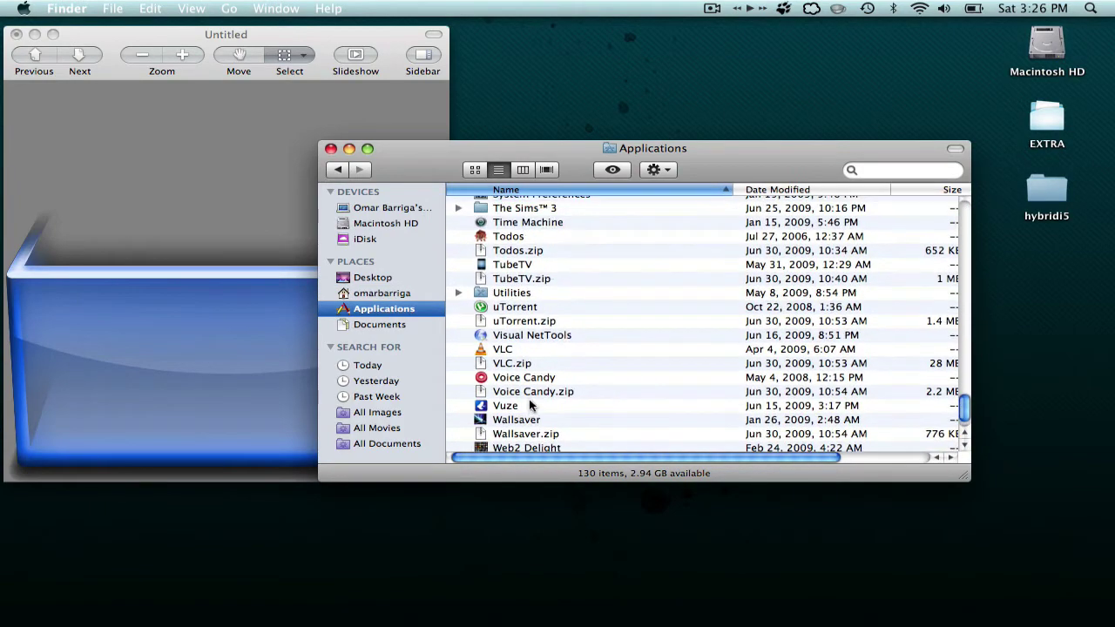
right_click(513, 264)
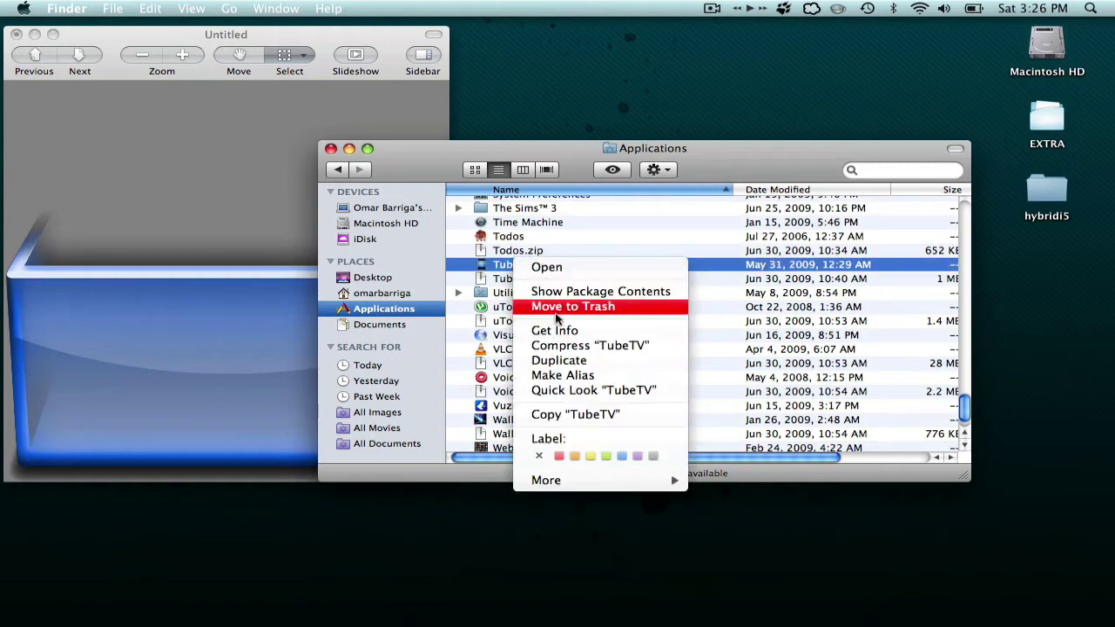
left_click(566, 336)
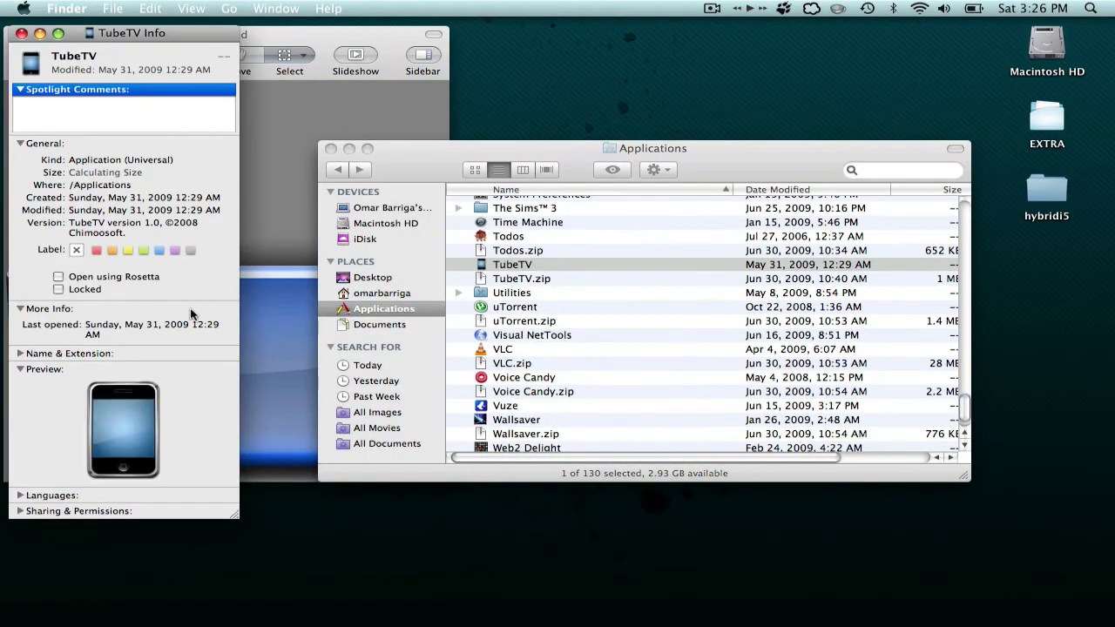
left_click(331, 149)
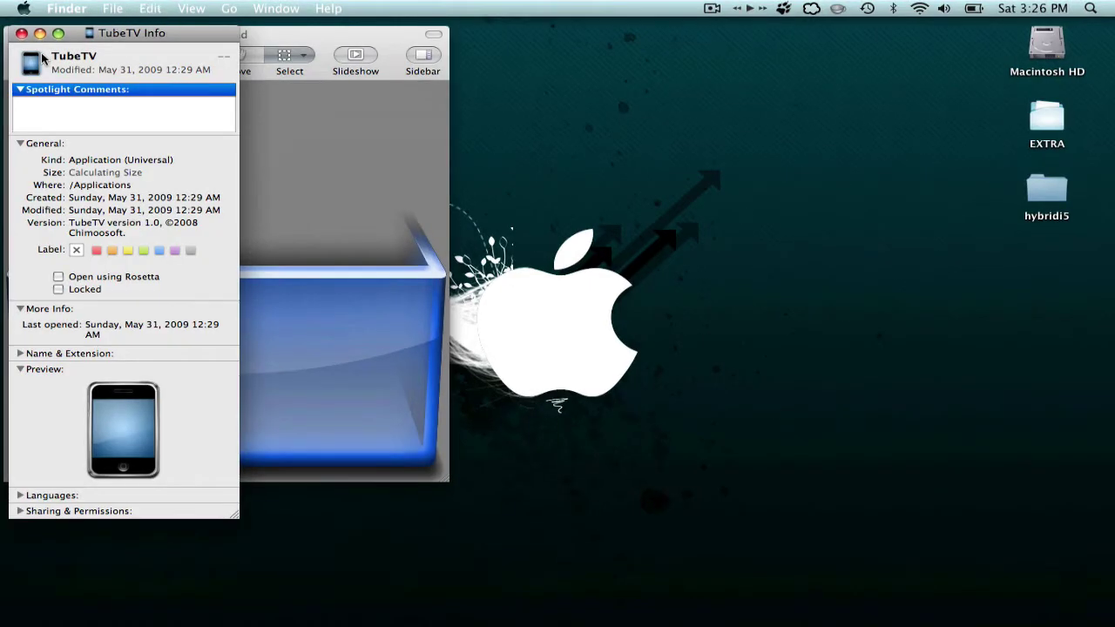
- Copy the TubeTV icon with Edit > Copy and close its Info window
left_click(149, 8)
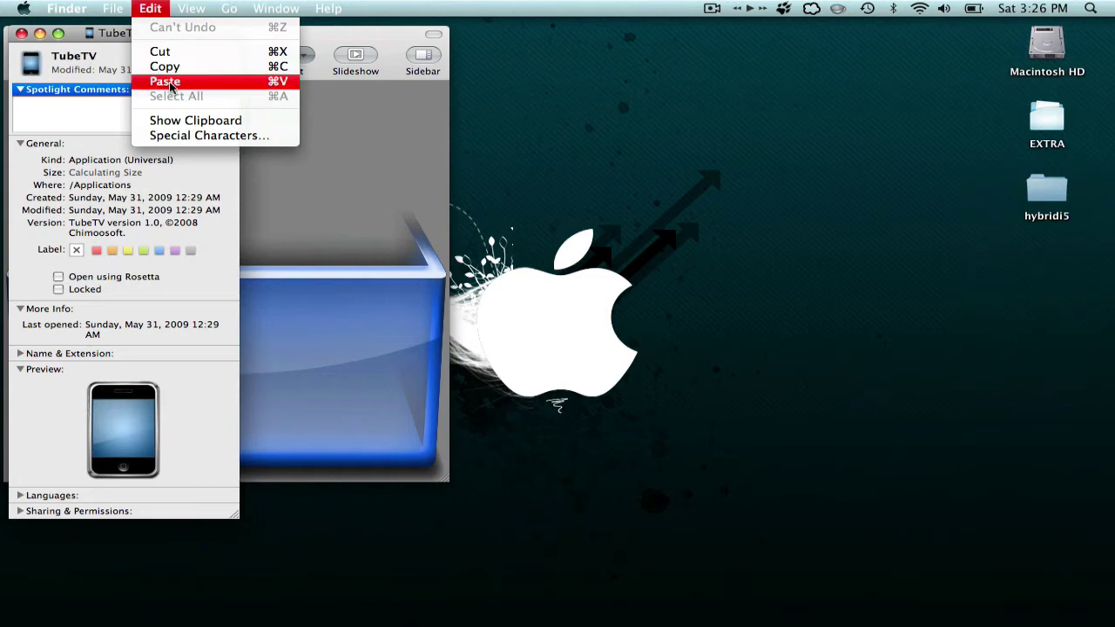
left_click(57, 40)
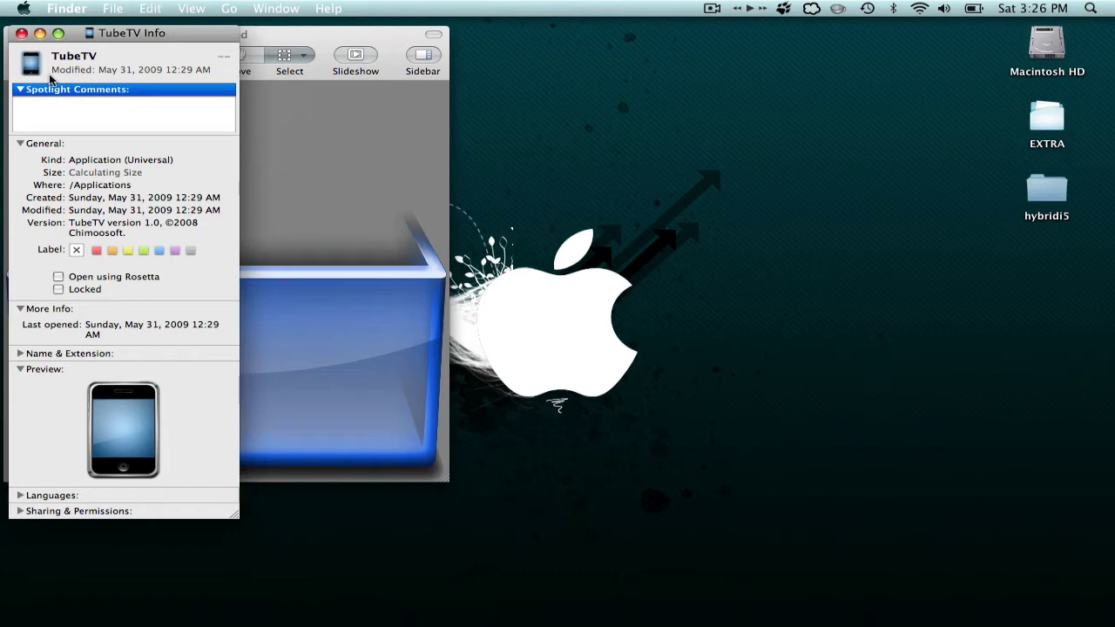
left_click(22, 33)
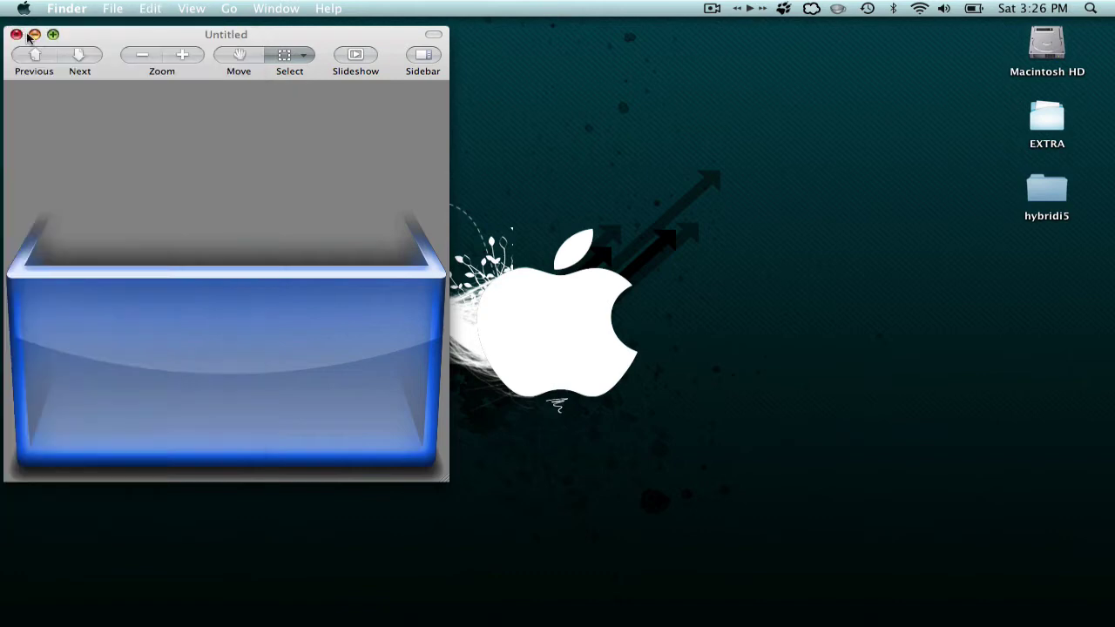
left_click(355, 180)
left_click(646, 212)
mouse_move(356, 624)
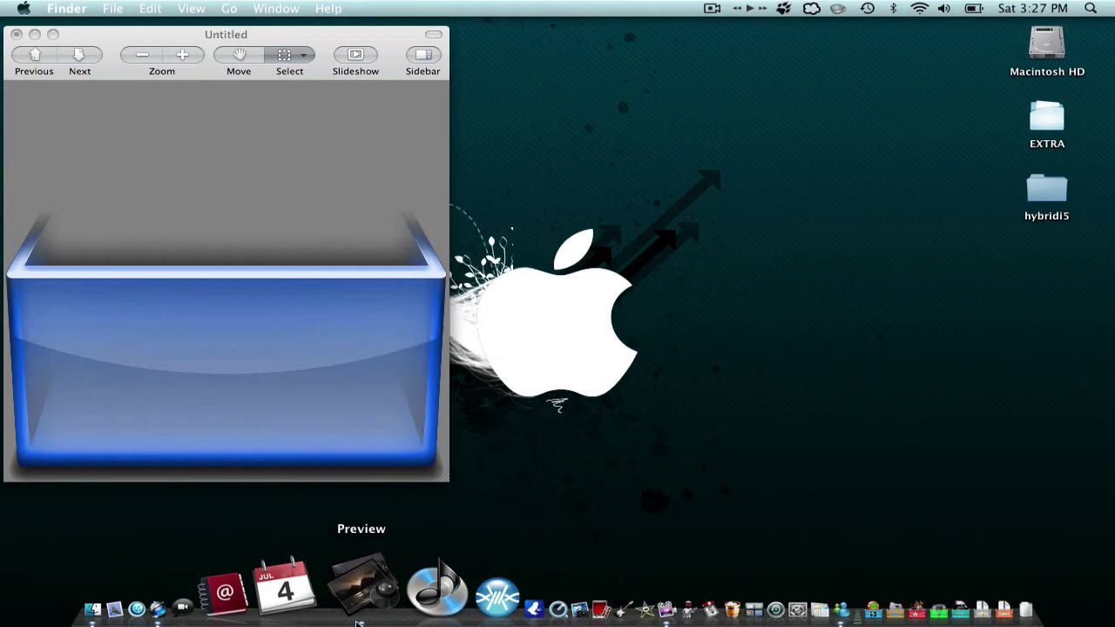
- Create a new Preview image, Untitled 2, from the copied icon and move it right
left_click(355, 618)
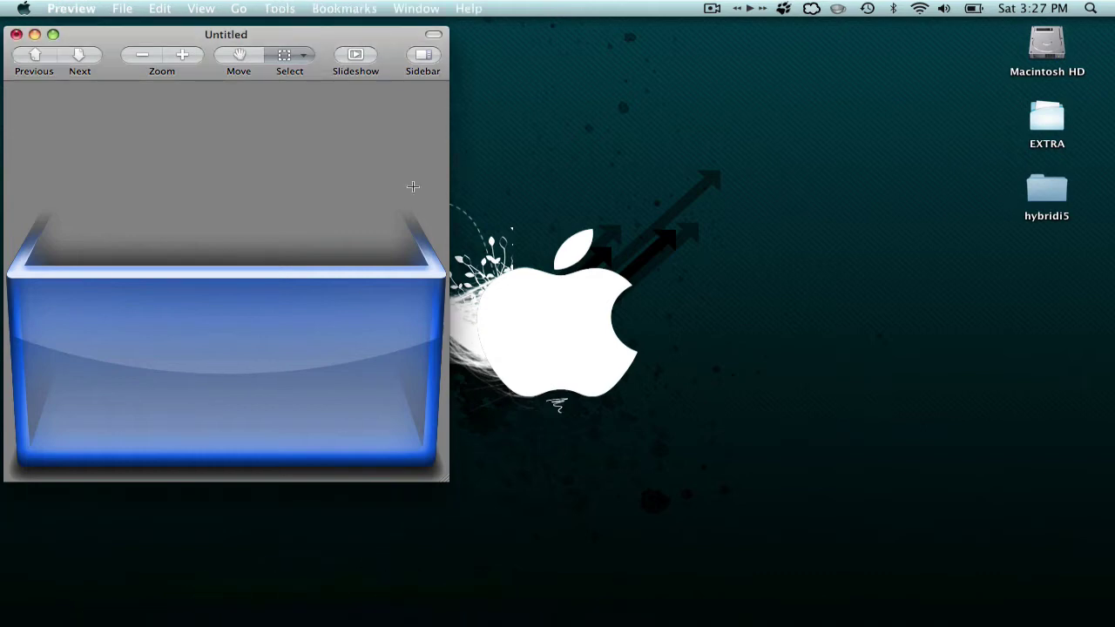
left_click(133, 10)
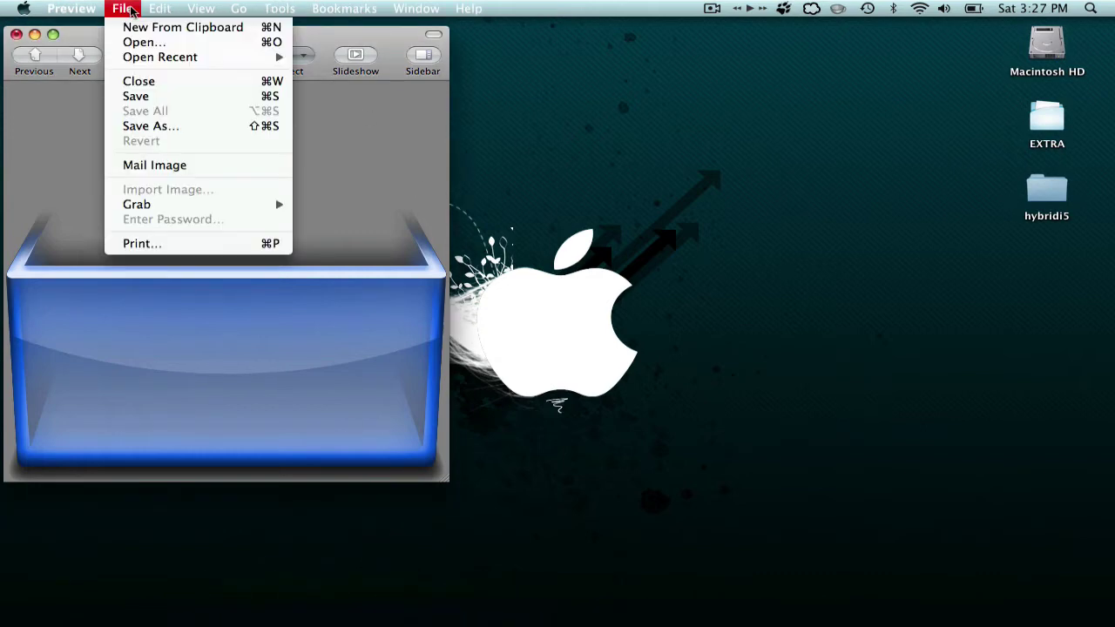
left_click(144, 29)
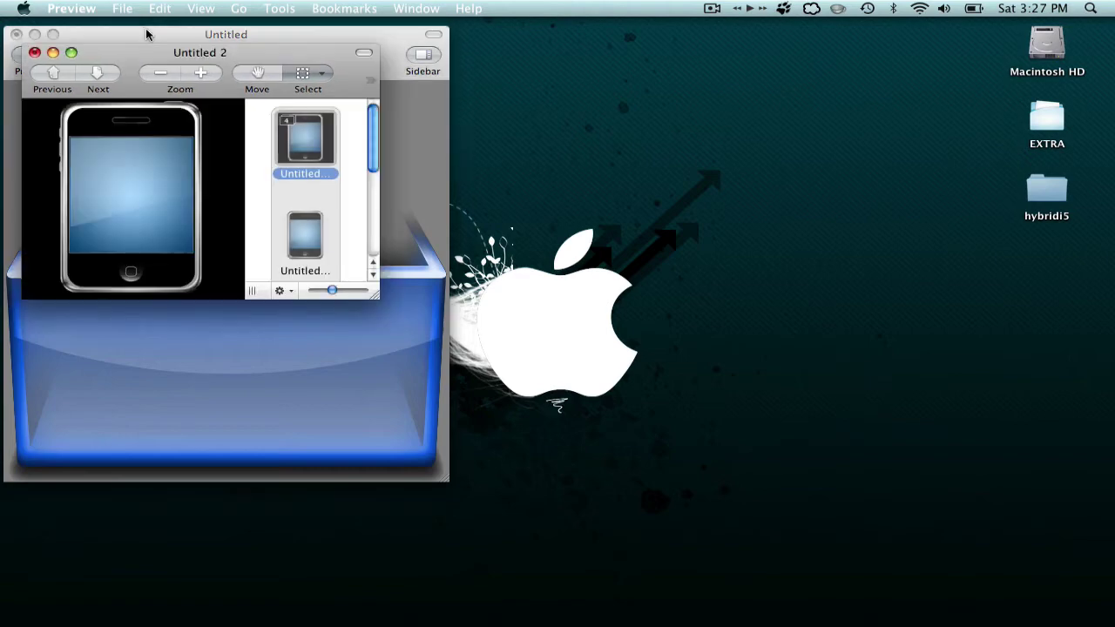
left_click_drag(172, 56, 663, 120)
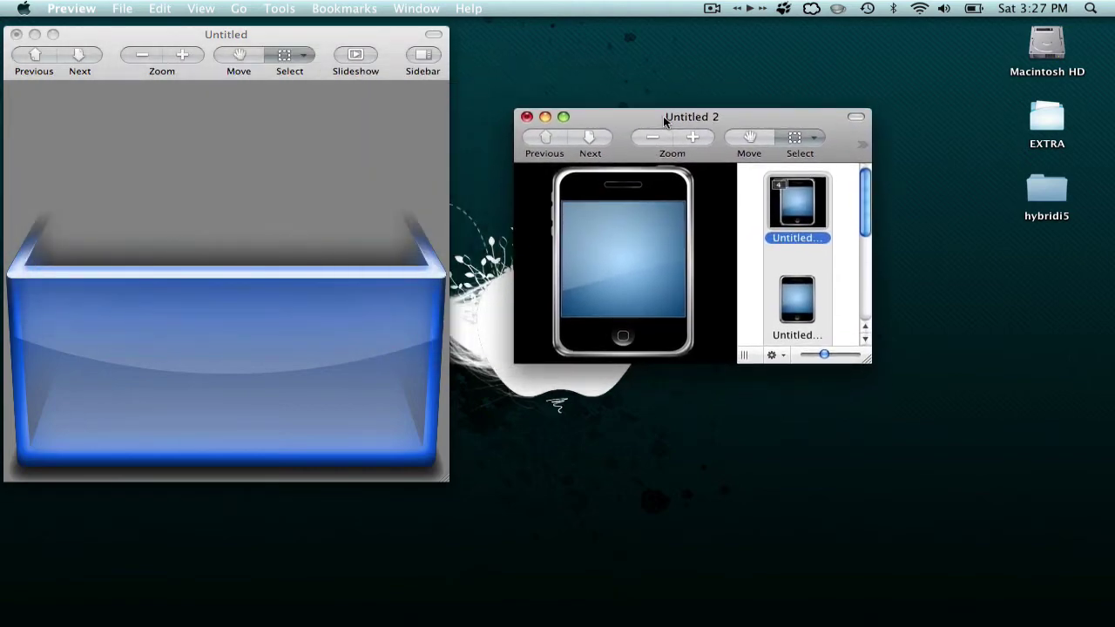
- Show the icon's smaller second version and hide the thumbnail sidebar
left_click(783, 293)
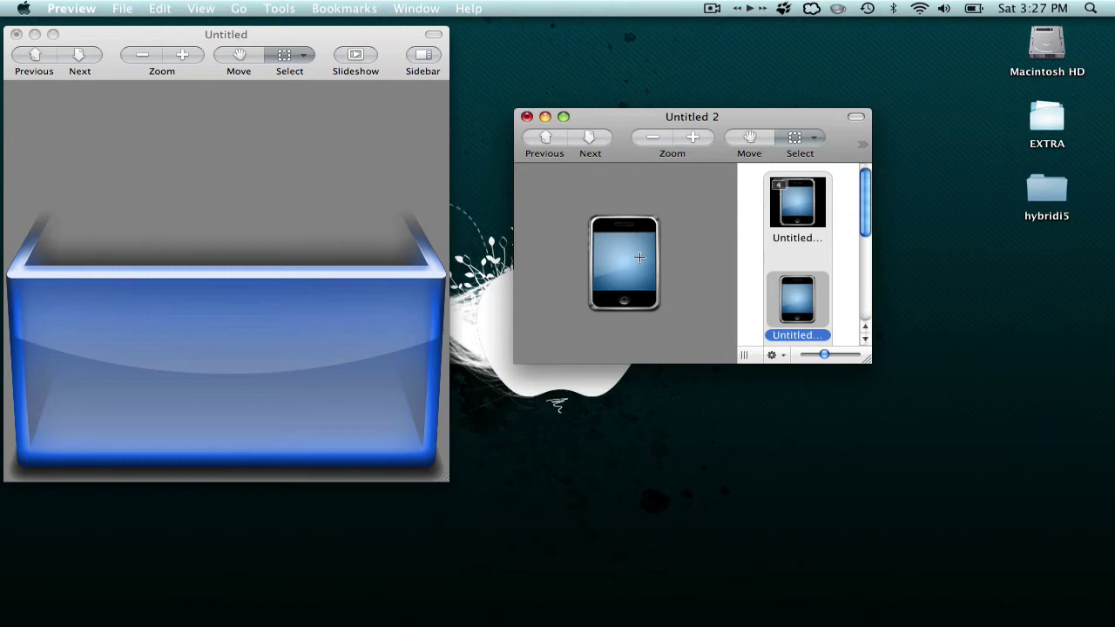
left_click(865, 145)
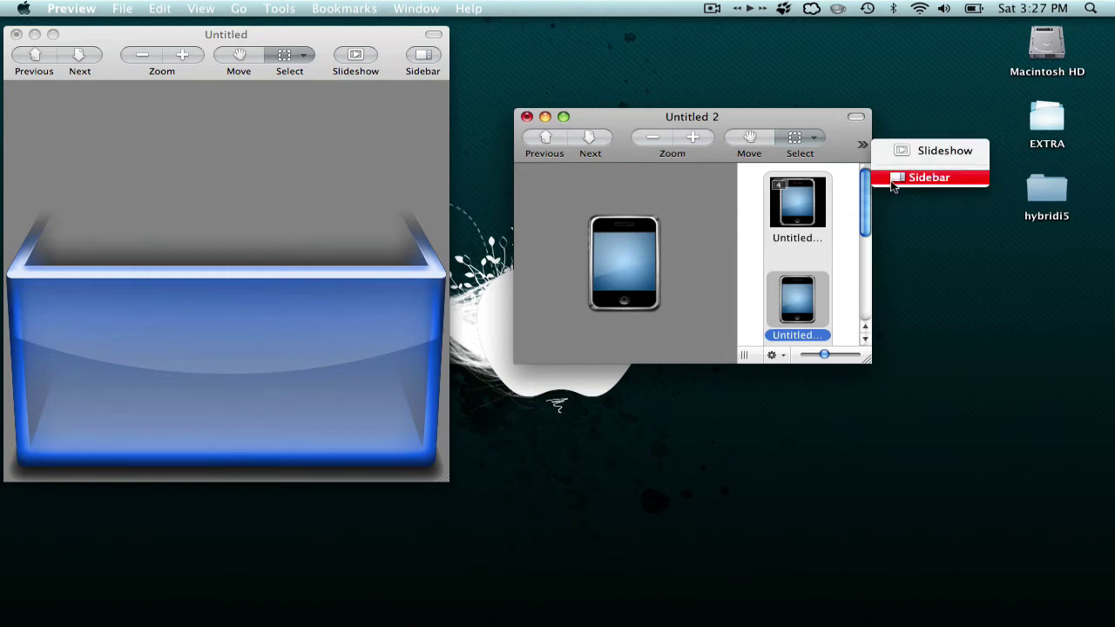
left_click(894, 180)
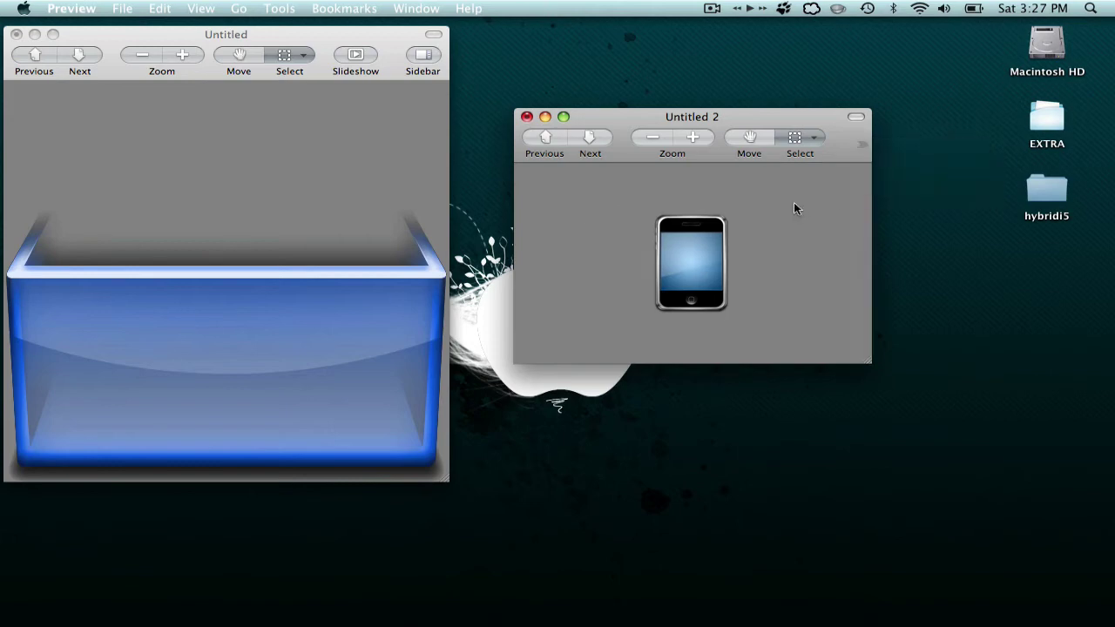
left_click_drag(628, 127, 585, 90)
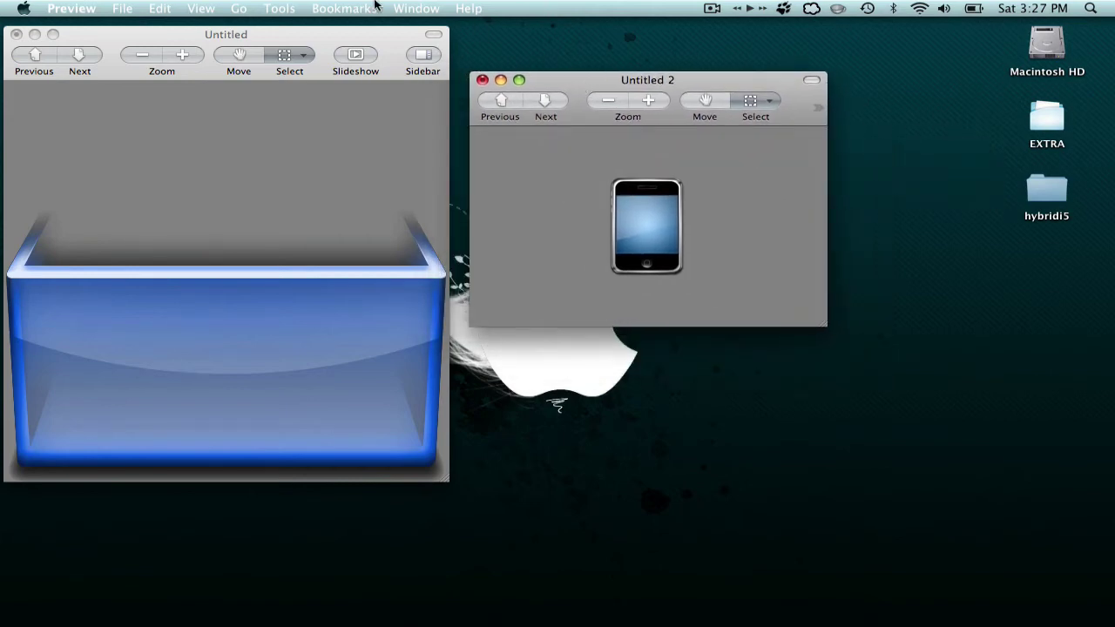
left_click(283, 9)
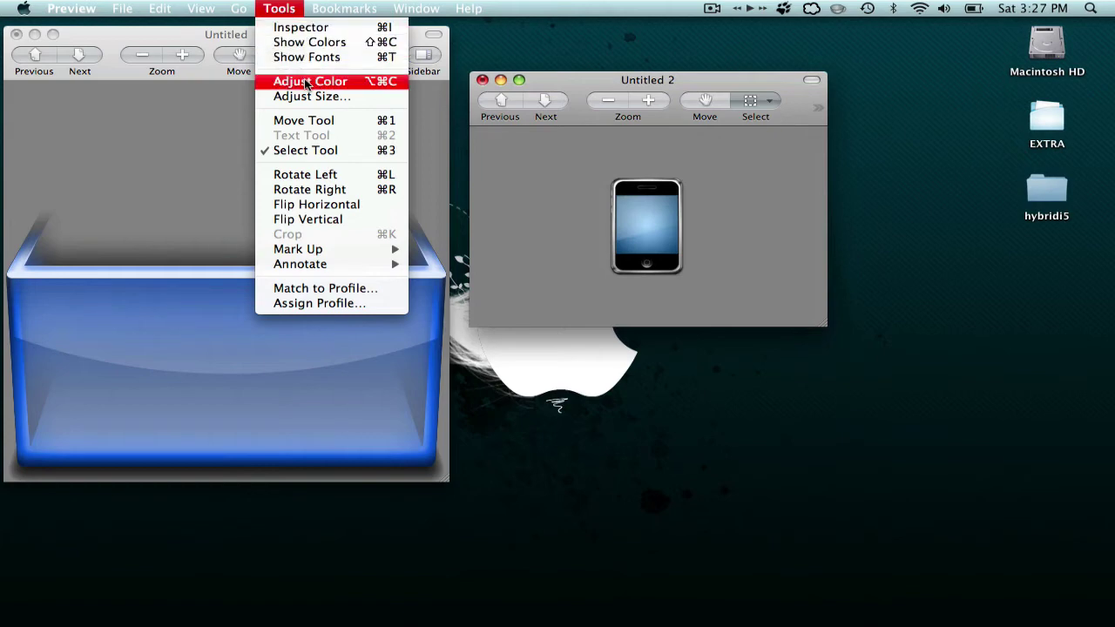
- In Adjust Color, tweak the iPhone image's brightness and raise its saturation
left_click(306, 81)
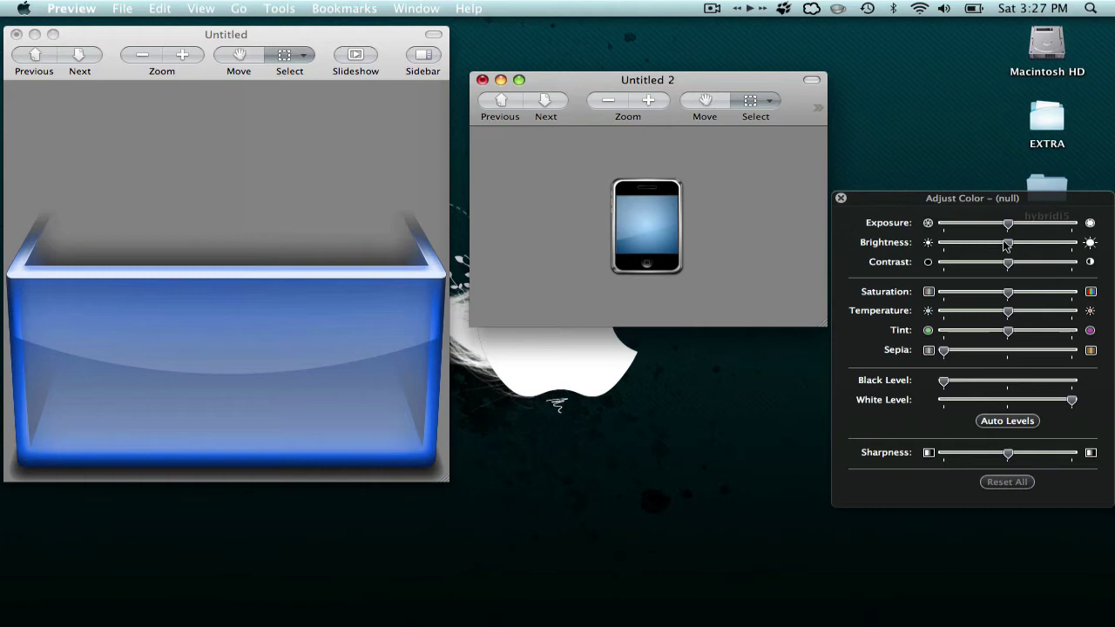
mouse_move(1007, 245)
left_mouse_down()
mouse_move(1047, 246)
mouse_move(984, 248)
mouse_move(1033, 245)
mouse_move(1020, 248)
mouse_move(1012, 227)
mouse_move(1022, 226)
mouse_move(1008, 228)
left_mouse_up()
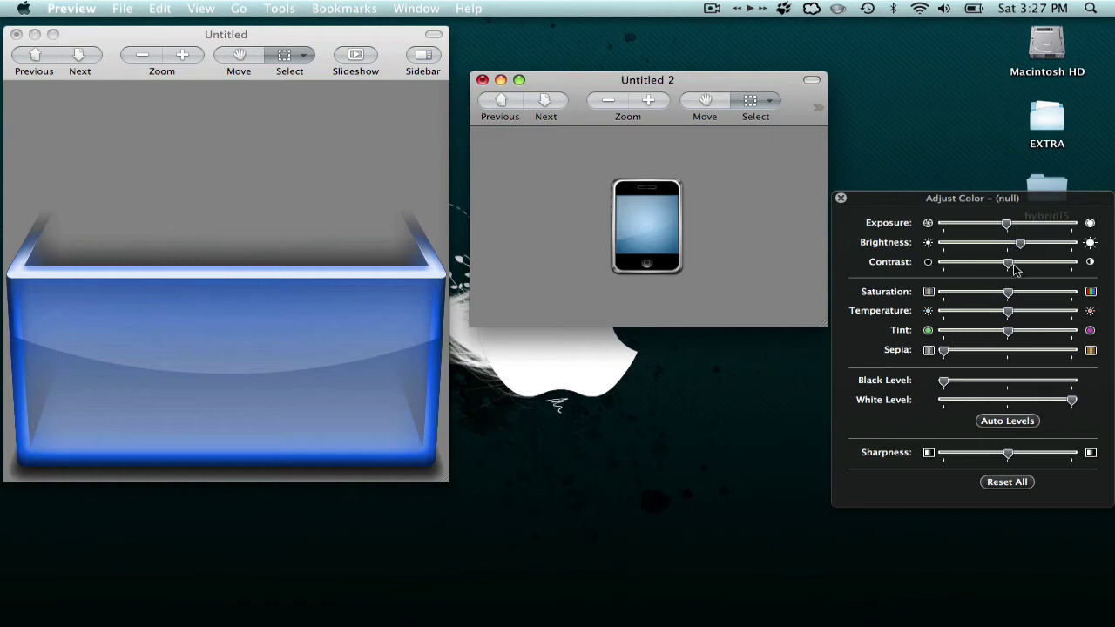
left_click_drag(1009, 291, 975, 322)
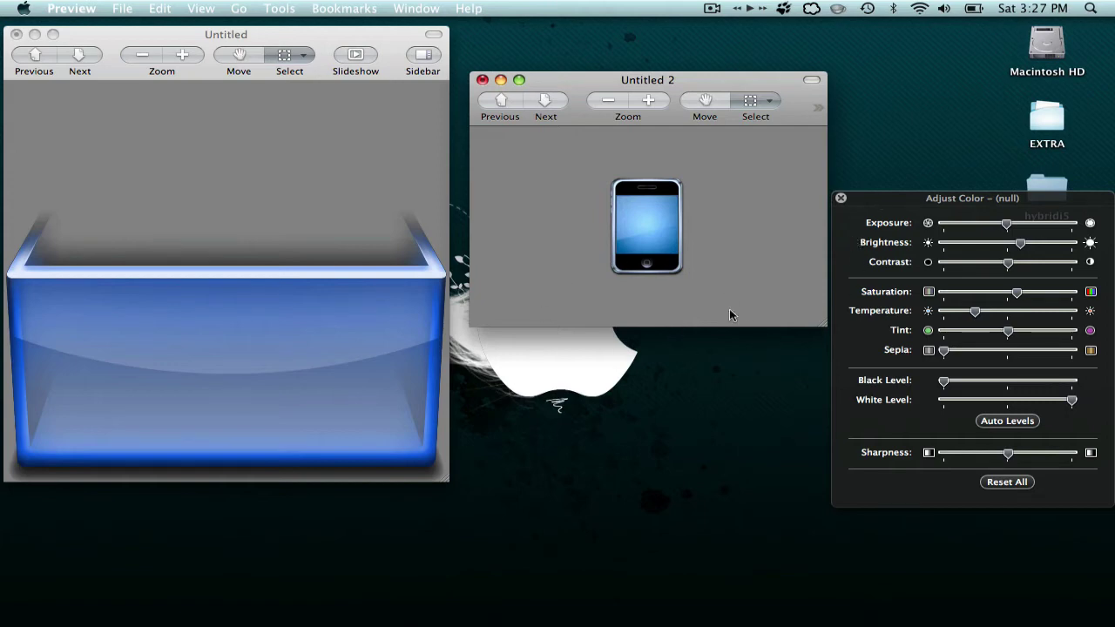
left_click(841, 197)
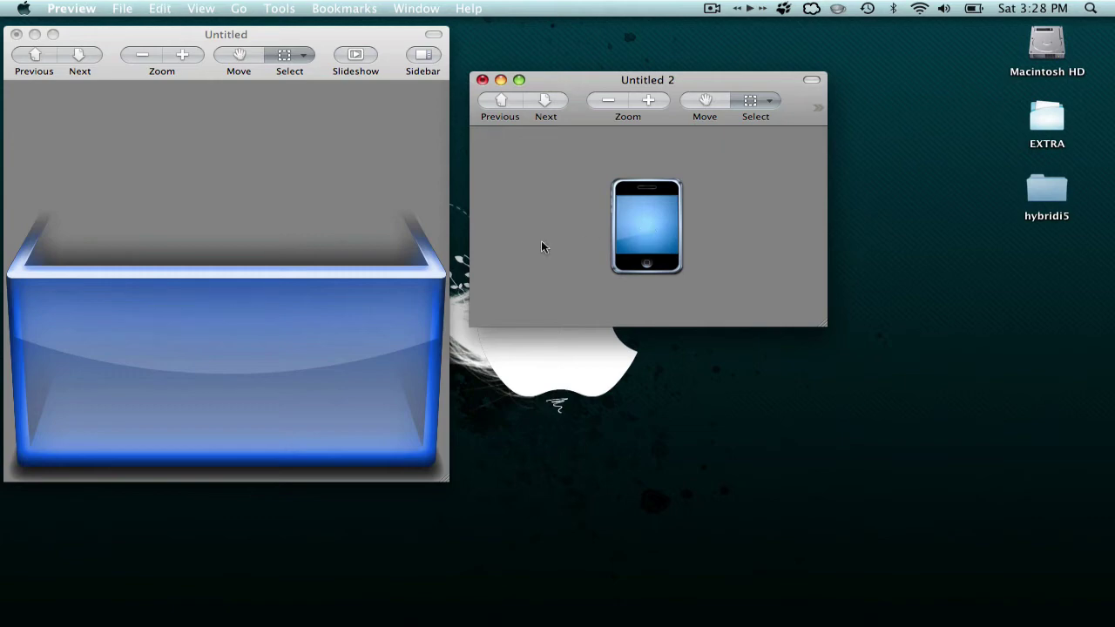
- Paste the iPhone into the drawer image, centre it on the drawer front and enlarge it
left_click(210, 304)
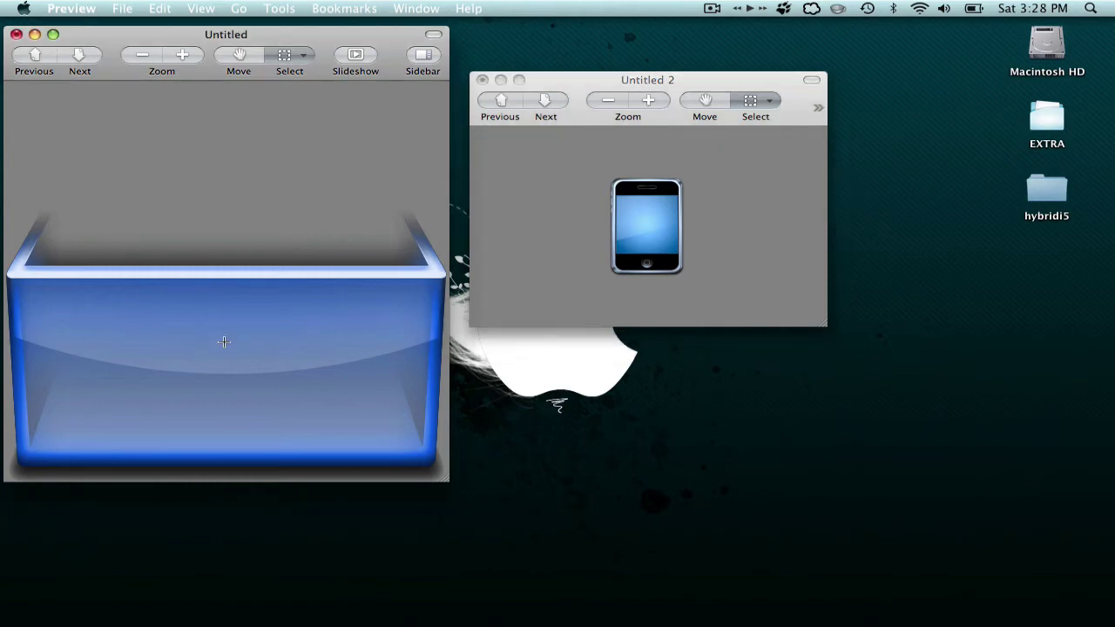
key("super+v")
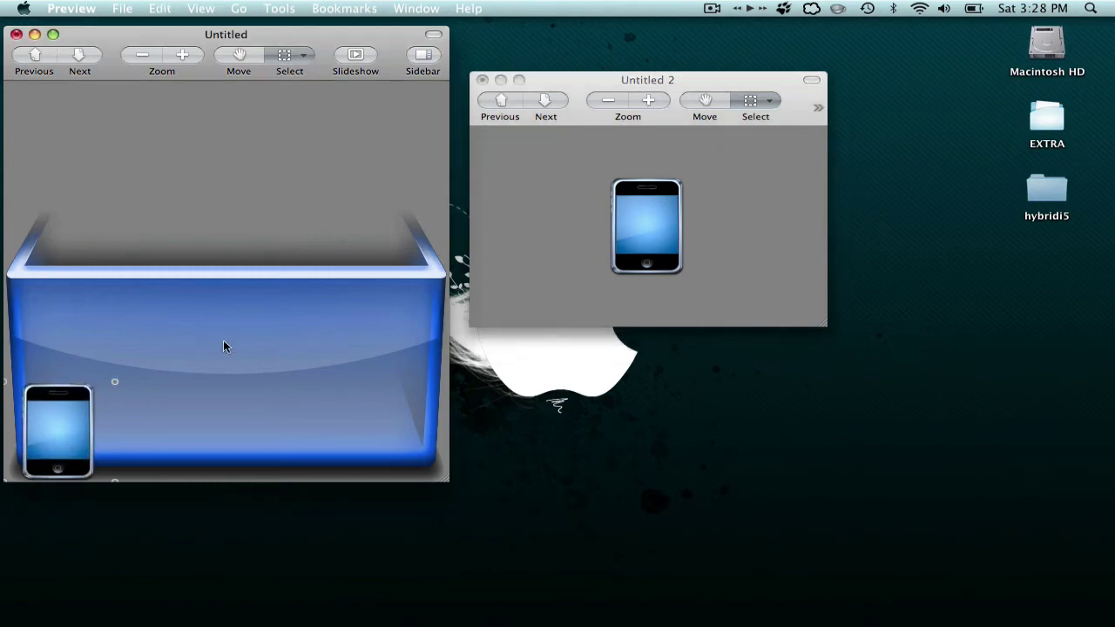
left_click_drag(67, 411, 222, 352)
left_click_drag(276, 415, 244, 411)
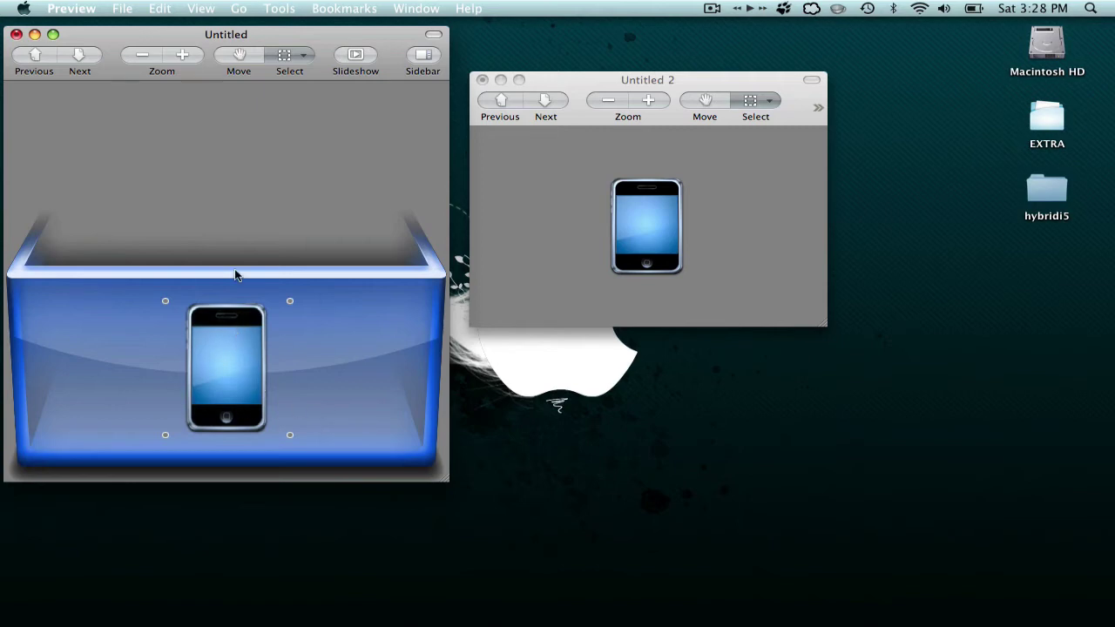
left_click_drag(244, 371, 250, 370)
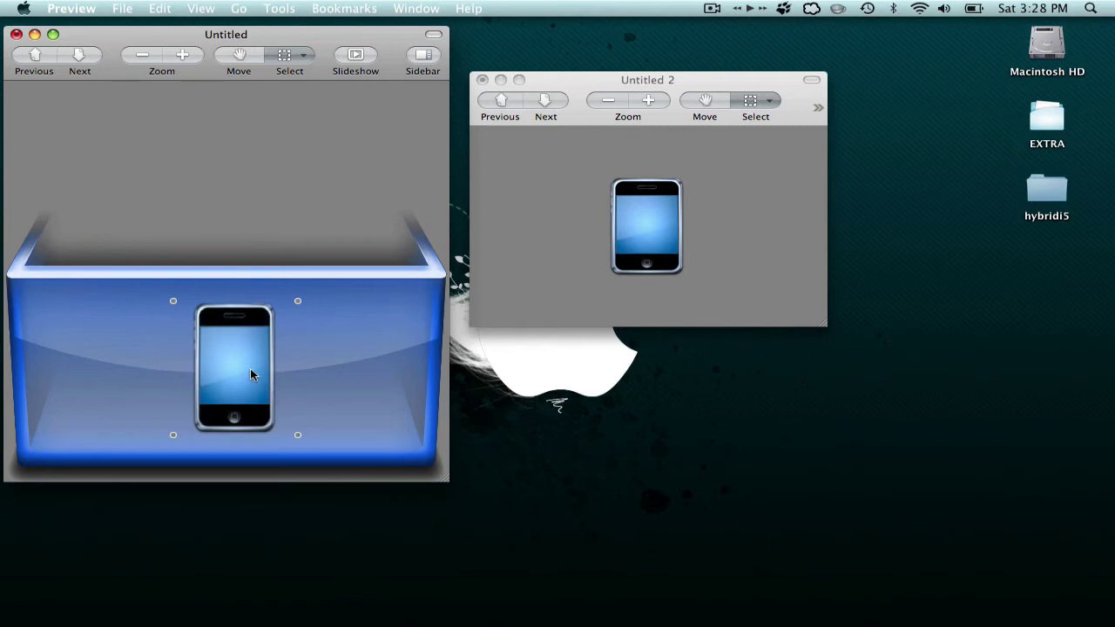
left_click(235, 161)
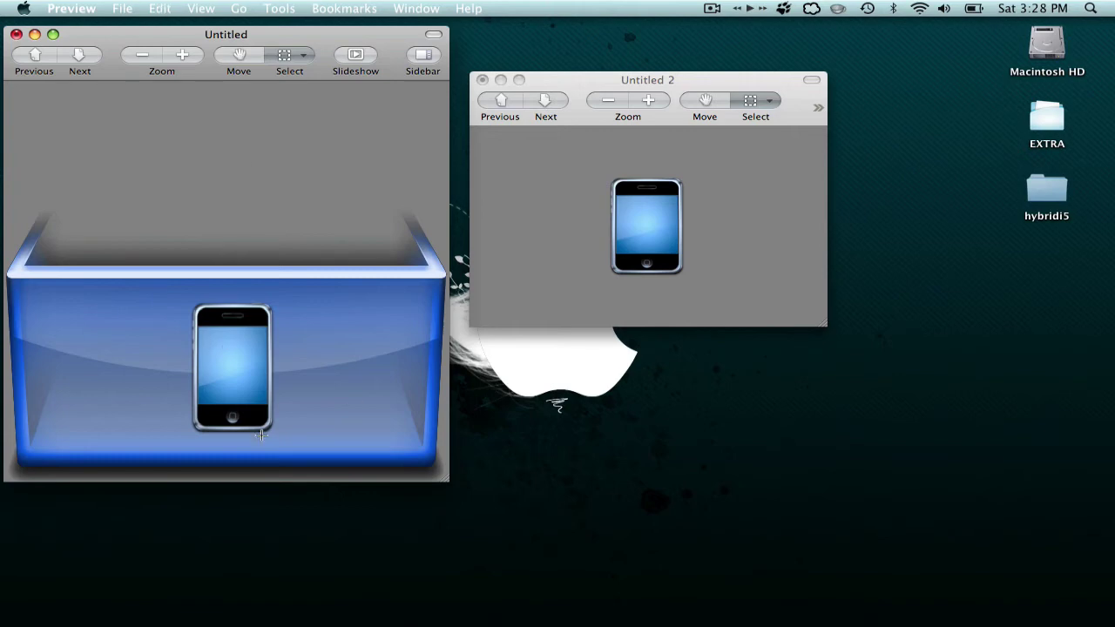
- Close Untitled 2 without saving, then close the drawer image window
left_click(482, 80)
left_click(574, 206)
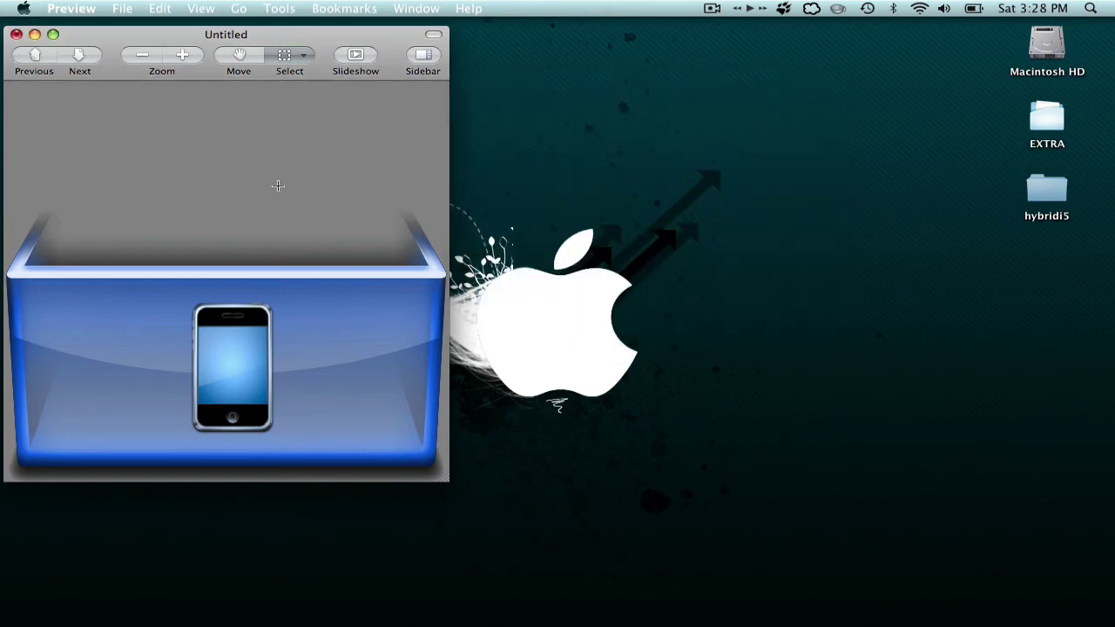
left_click(17, 34)
- Discard the drawer image changes and create a new desktop folder, trying the name 'extra'
left_click(146, 159)
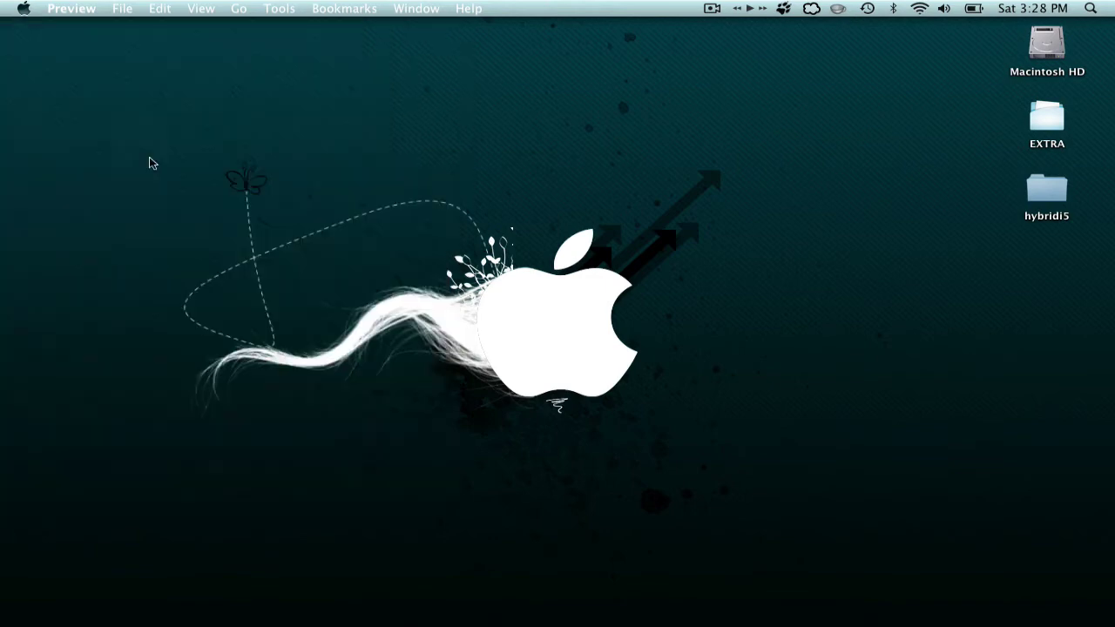
left_click(289, 197)
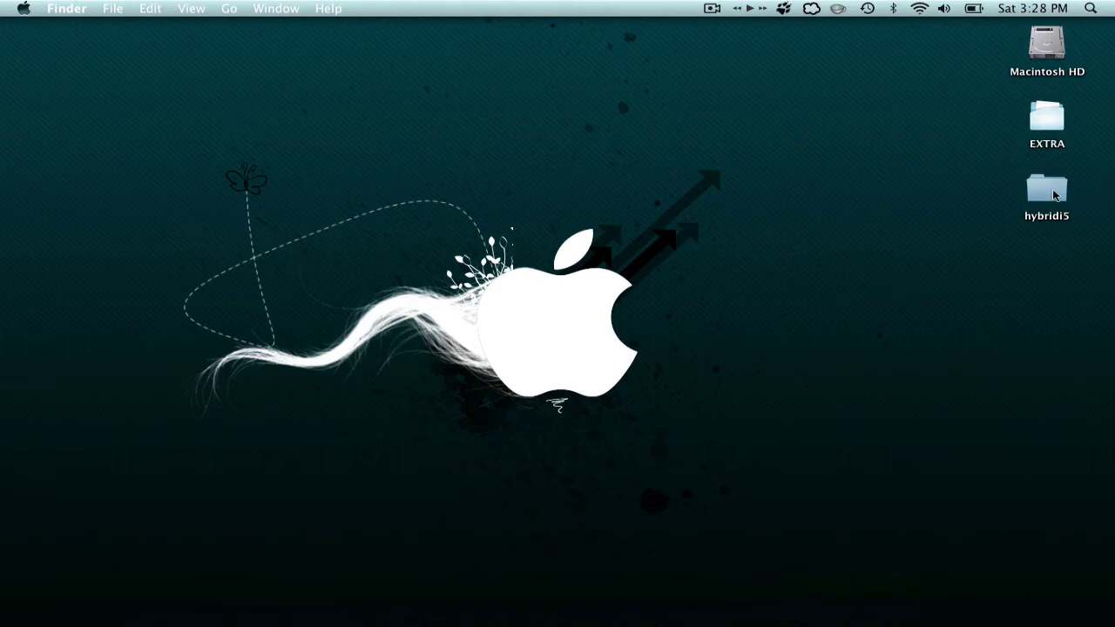
left_click(157, 11)
mouse_move(113, 8)
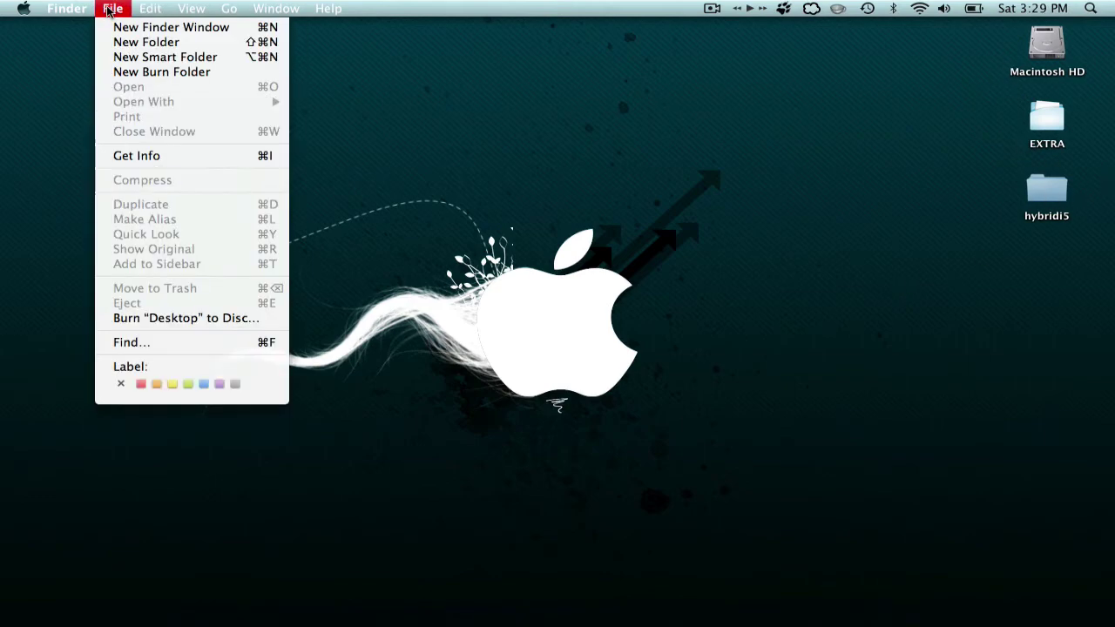
left_click(174, 43)
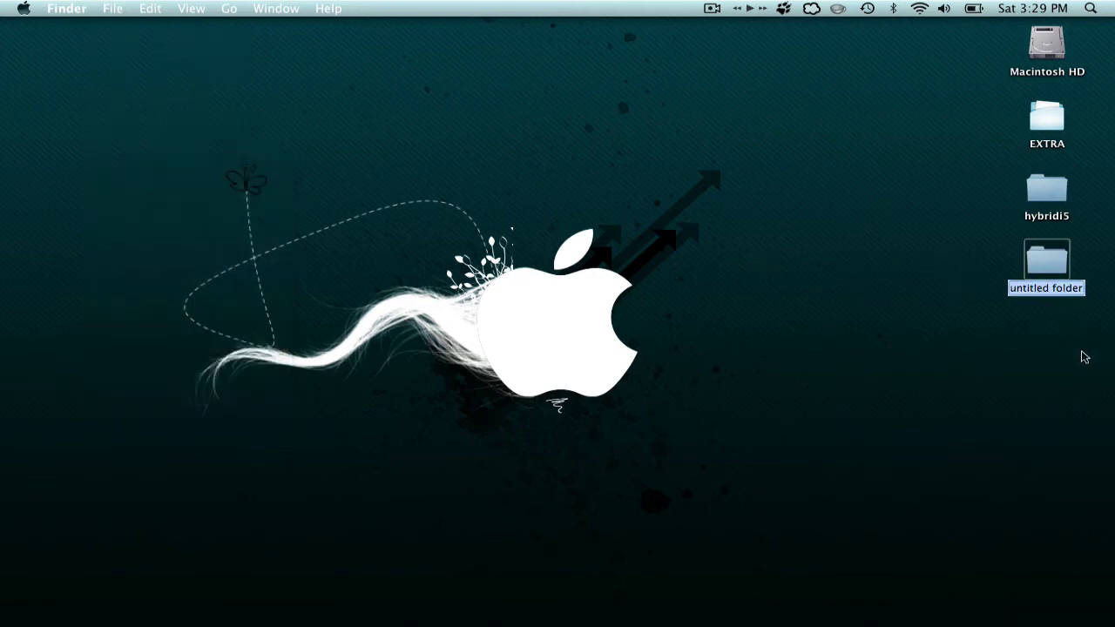
type("extra")
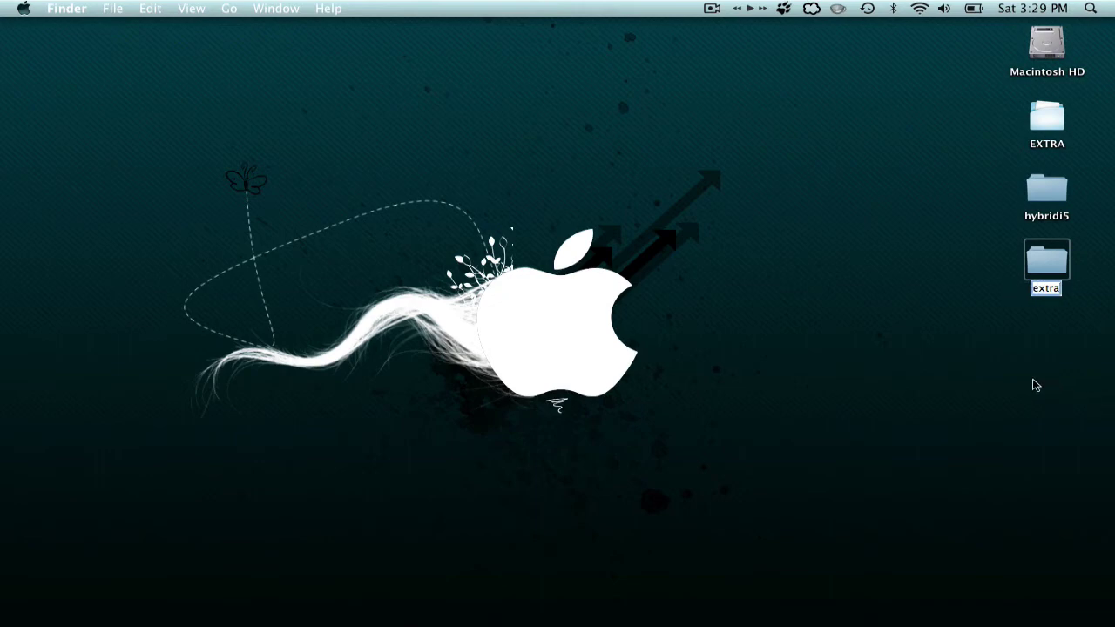
key("Return")
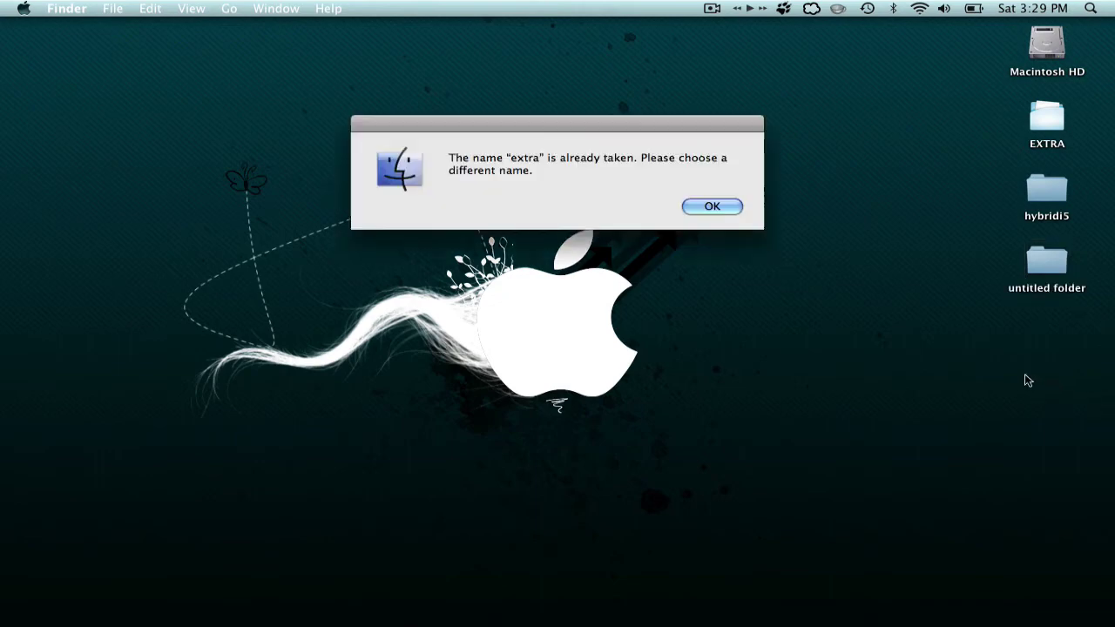
left_click(709, 207)
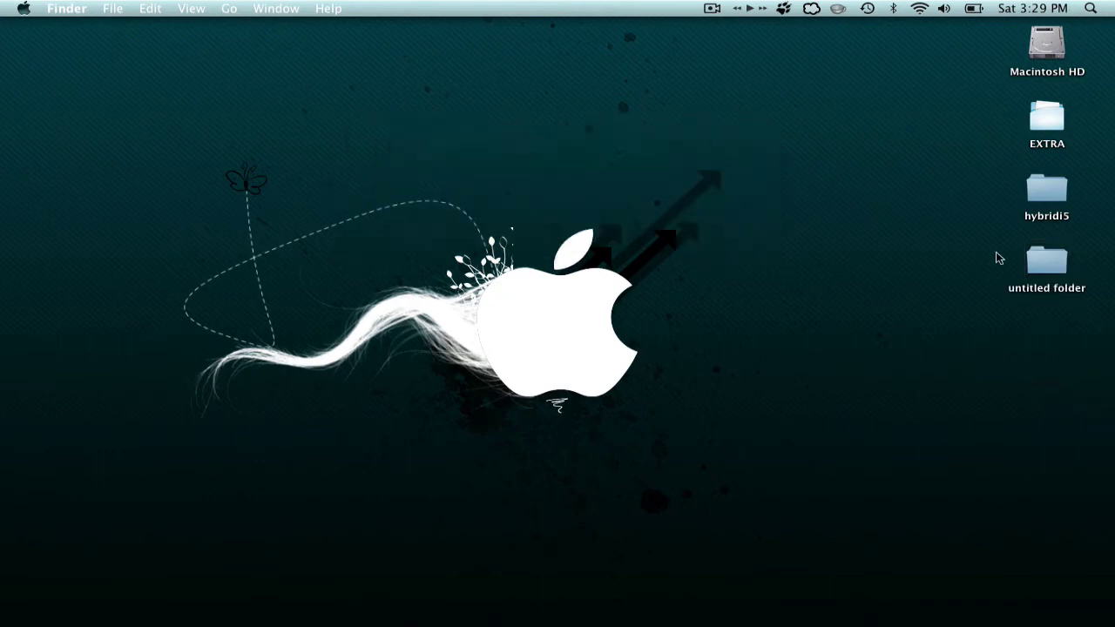
- Rename the untitled desktop folder to 'mac', then open and close it
left_click(1064, 297)
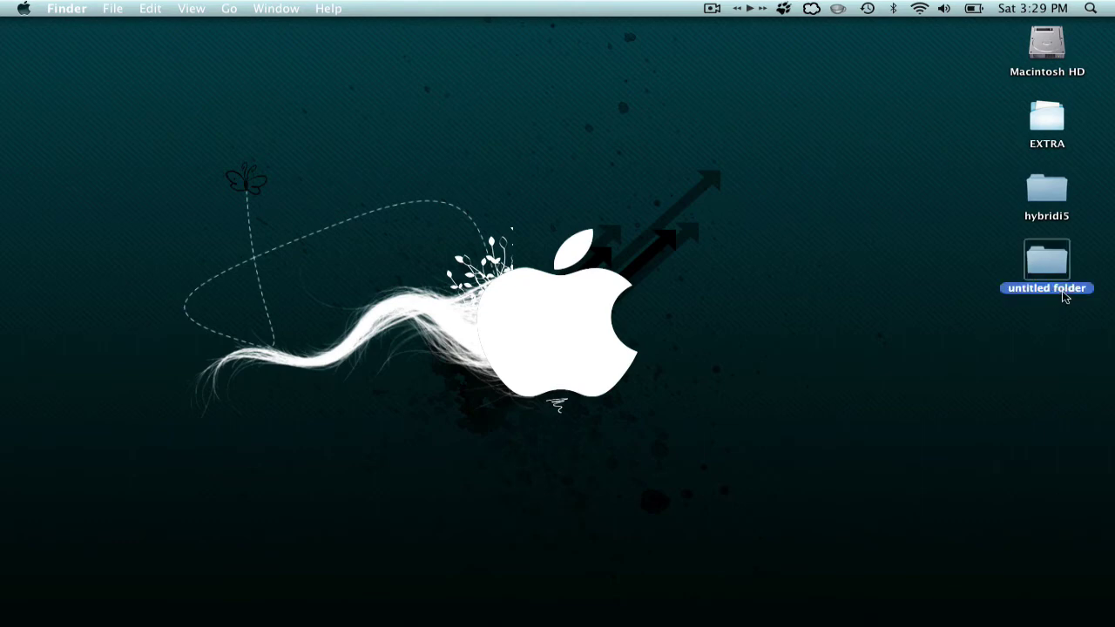
left_click(1064, 298)
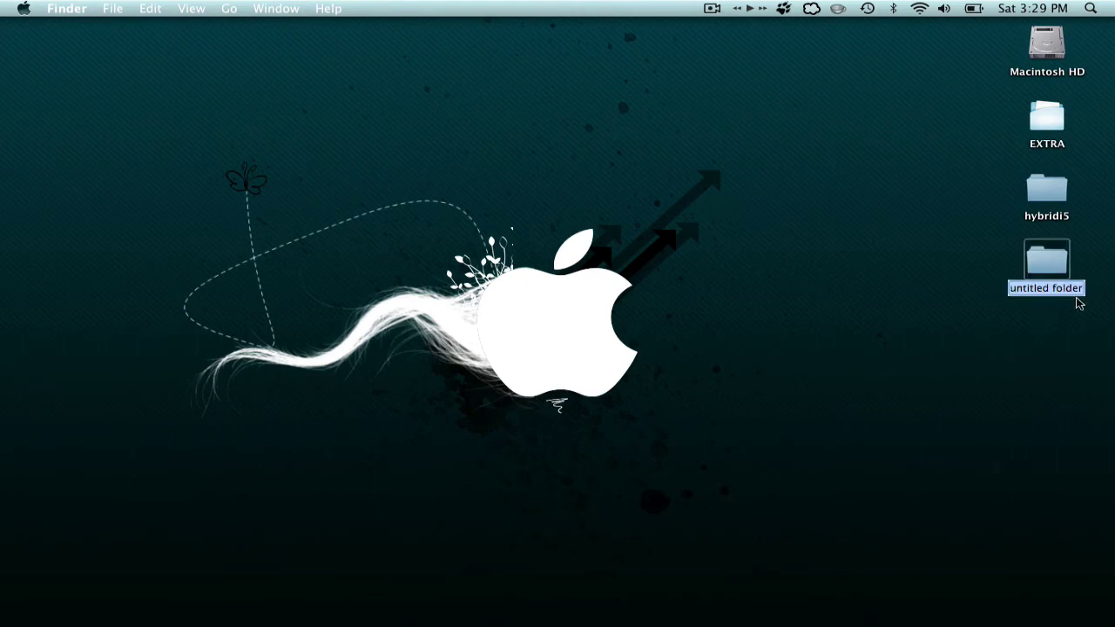
key("BackSpace")
type("mac")
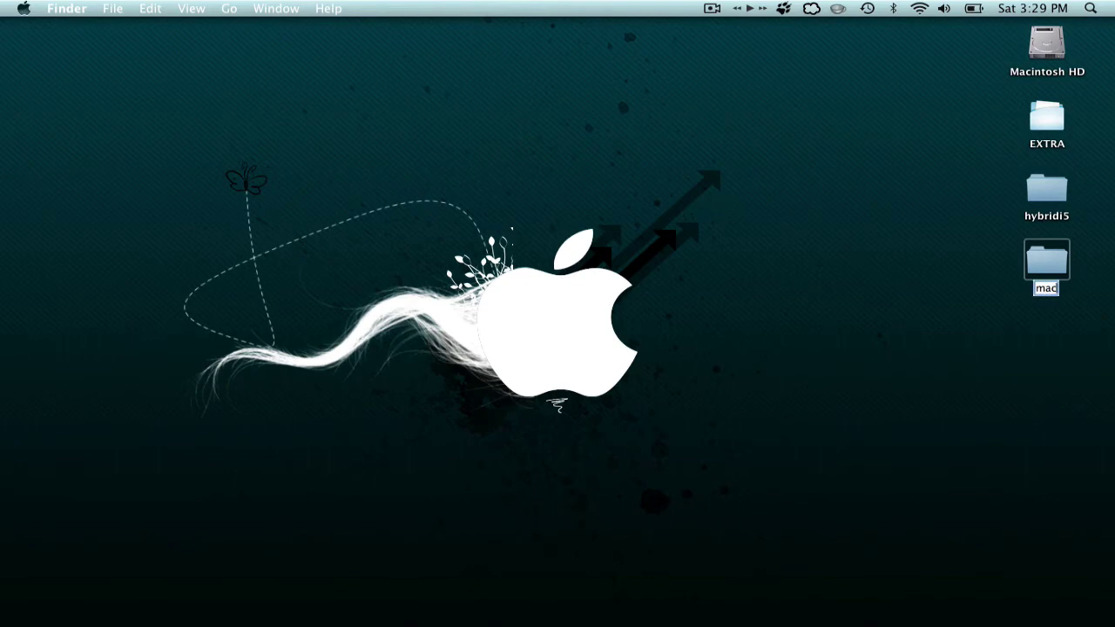
left_click(952, 347)
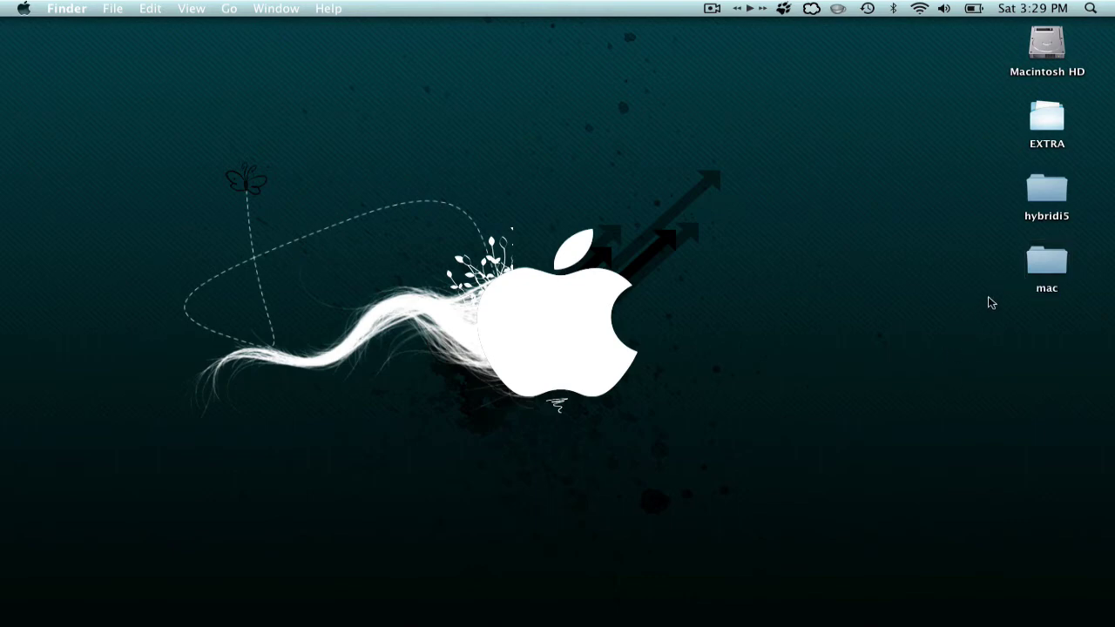
double_click(1043, 267)
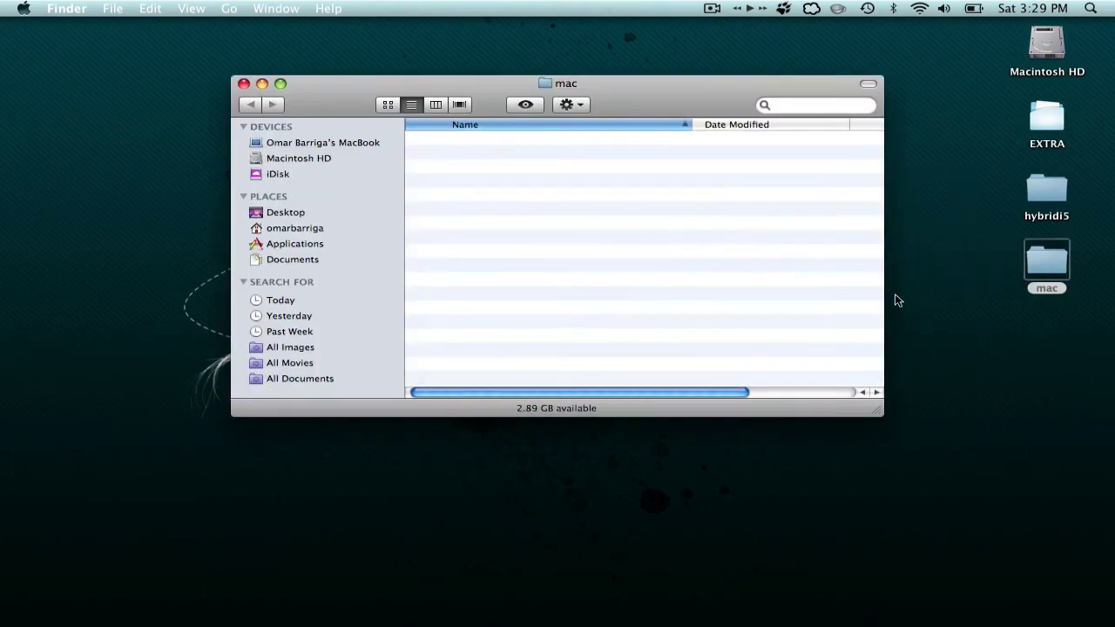
left_click(243, 84)
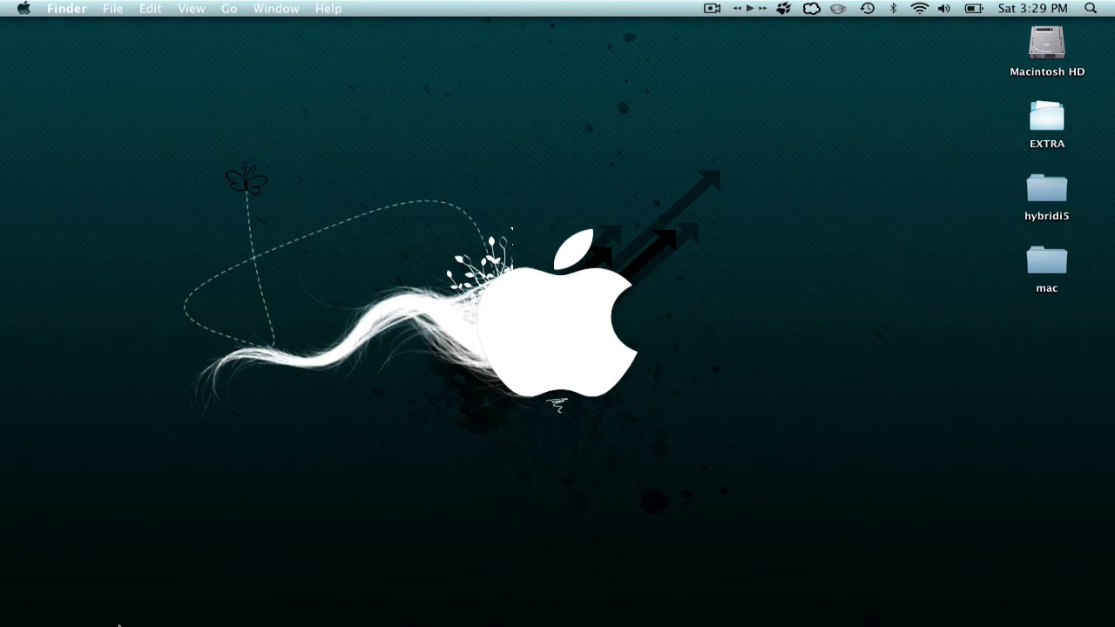
- Move the mac folder from the desktop into the omarbarriga home folder
mouse_move(125, 623)
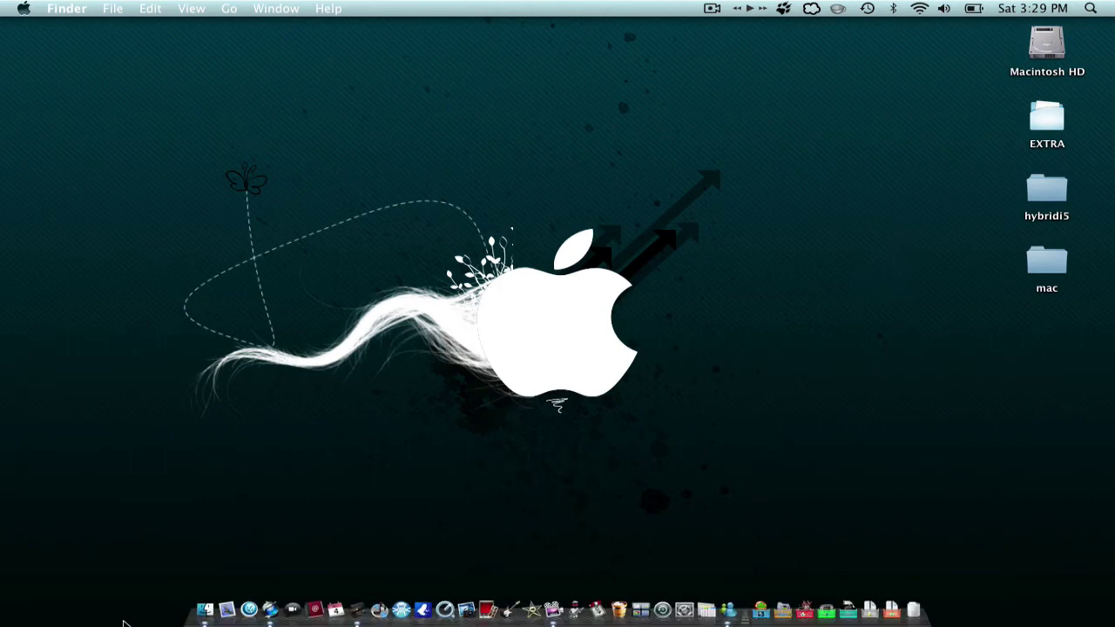
left_click(209, 606)
scroll(703, 309, "down", 3)
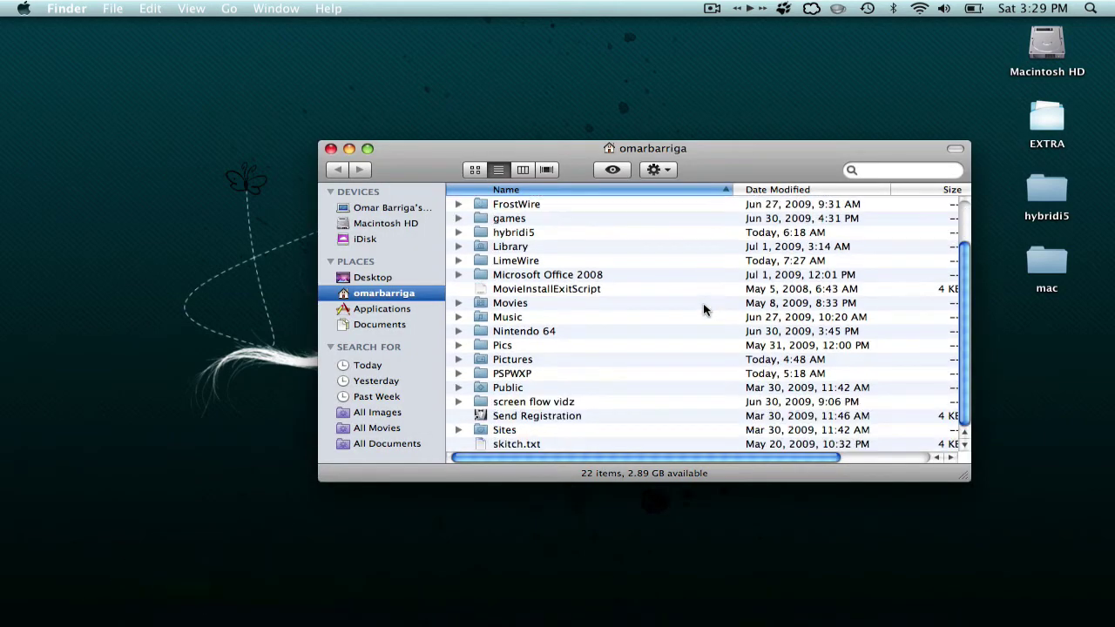
scroll(704, 310, "up", 3)
scroll(703, 309, "down", 3)
left_click_drag(1049, 264, 651, 343)
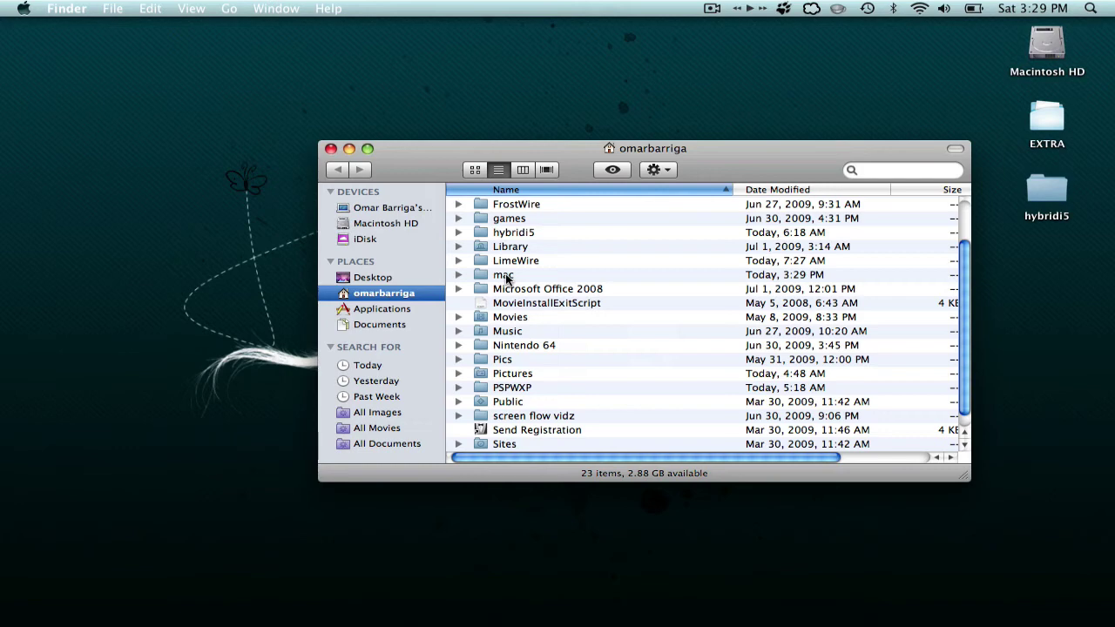
- Open the mac folder from the home folder to show its empty contents
double_click(505, 276)
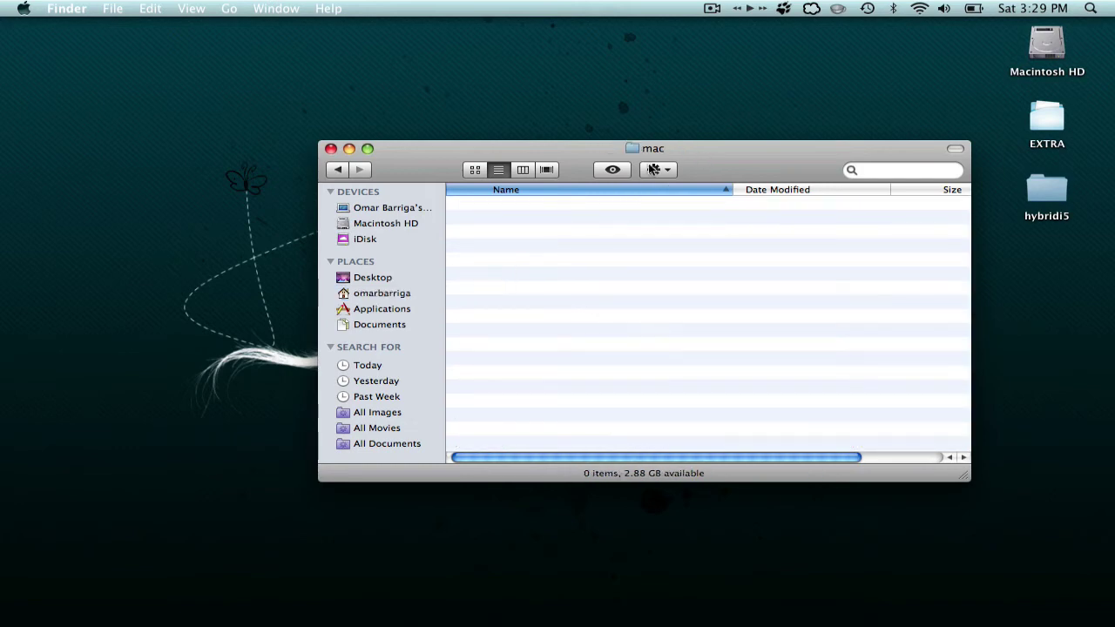
left_click(333, 170)
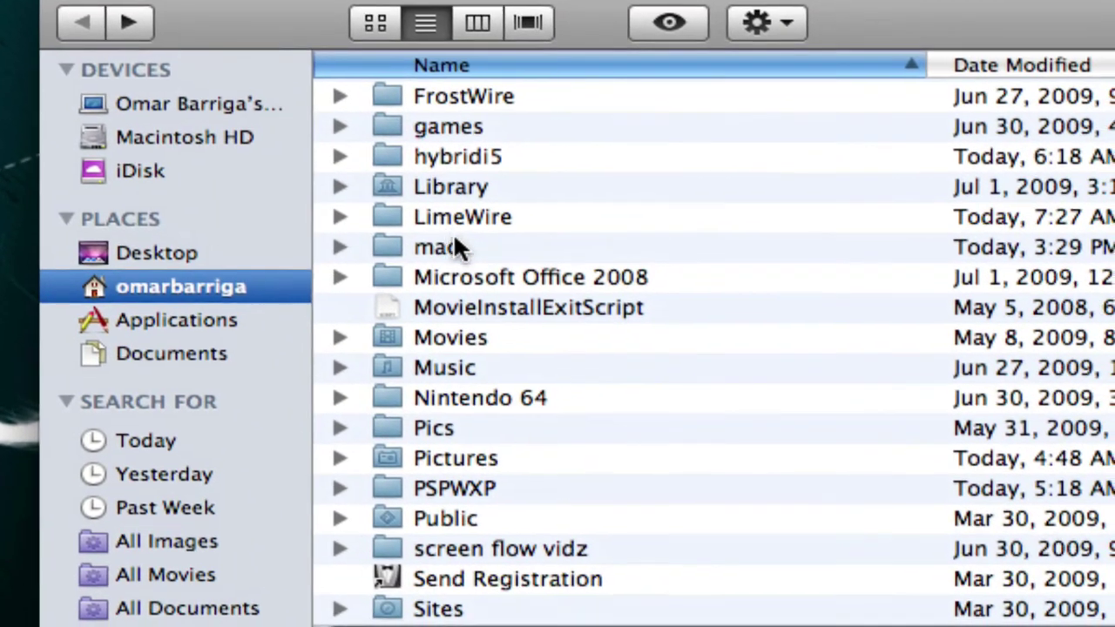
double_click(459, 248)
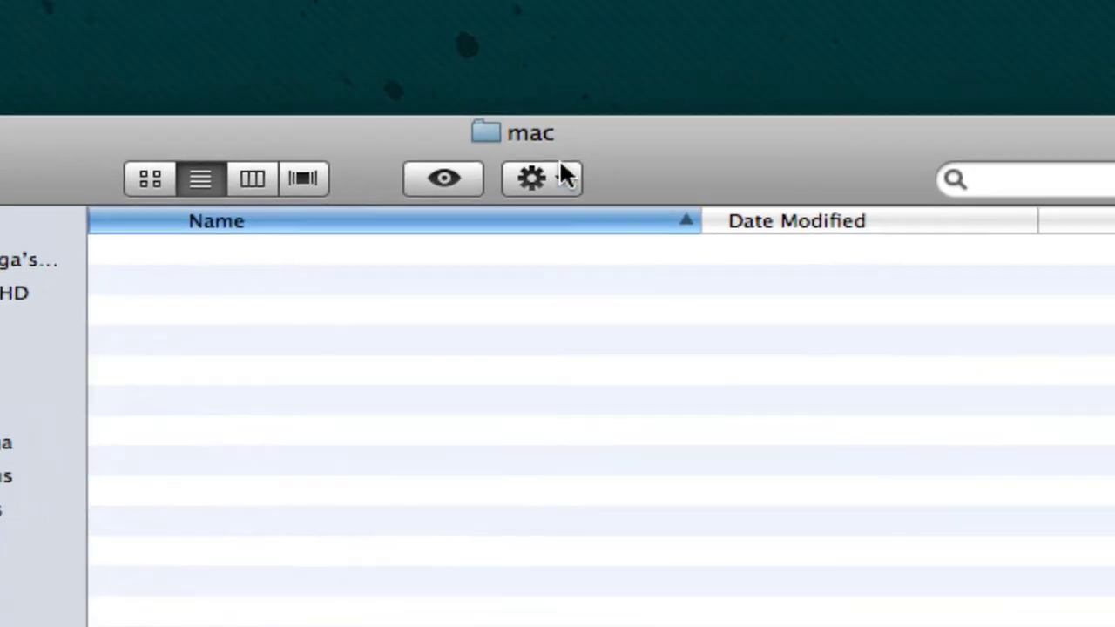
- Create a new subfolder named '-mac-' inside the mac folder
left_click(782, 21)
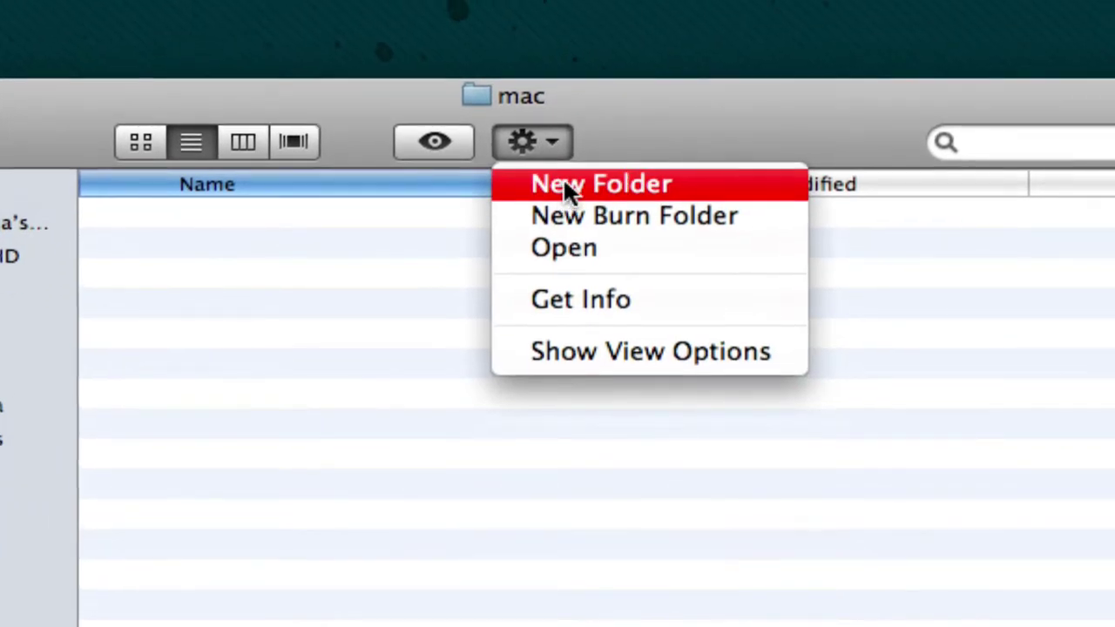
left_click(578, 216)
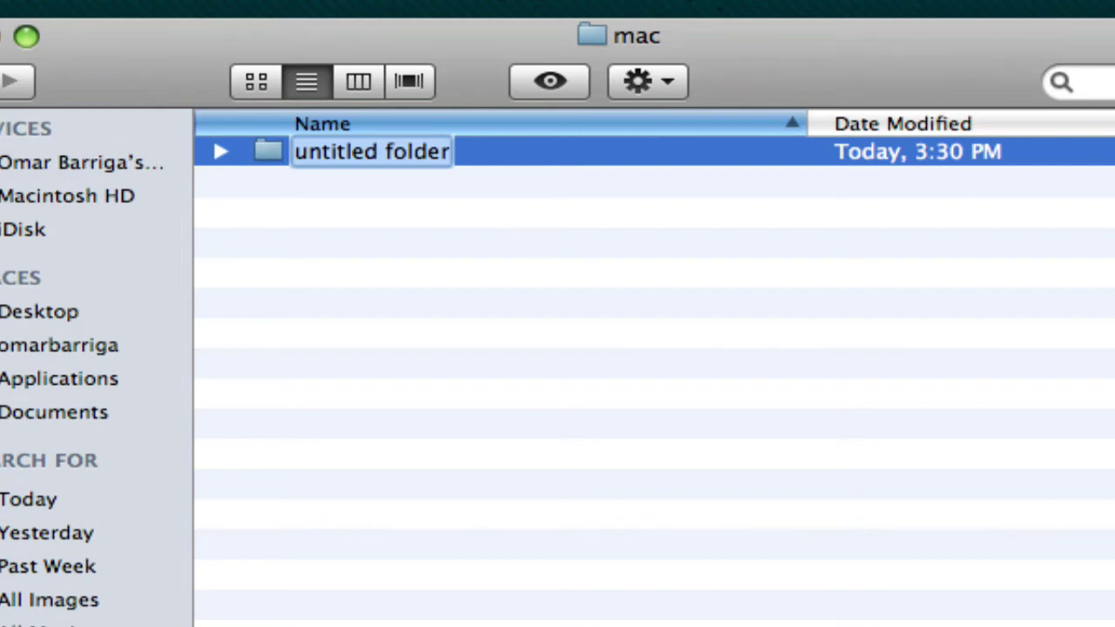
type("-mac-")
key("Return")
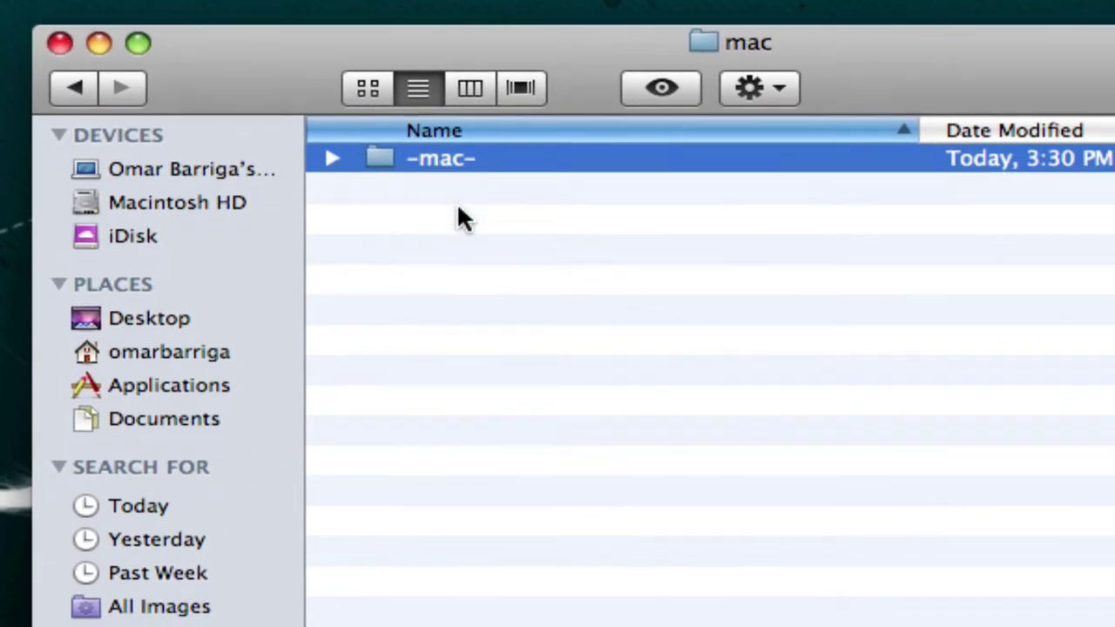
left_click(456, 240)
- Apply the blue drawer iPhone icon to -mac- through its Get Info window, then return home
right_click(445, 186)
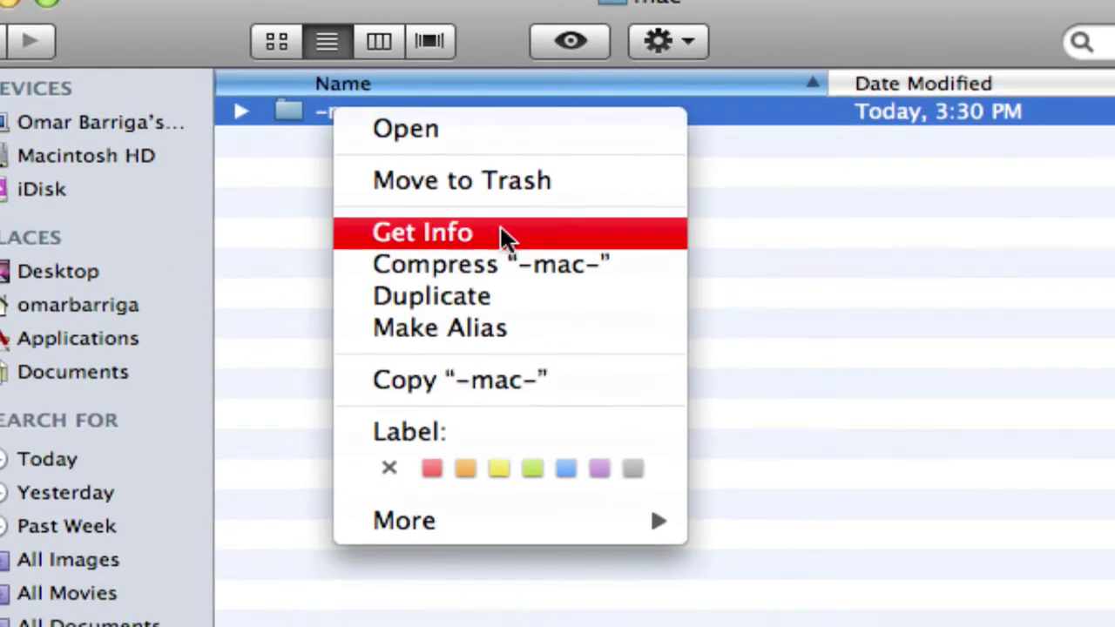
left_click(503, 234)
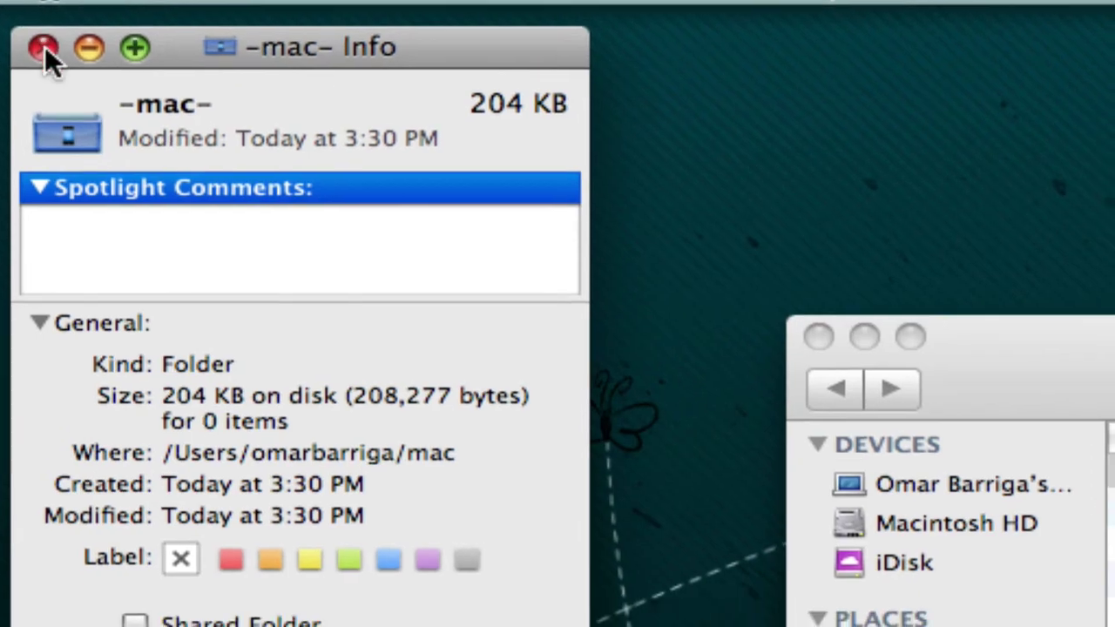
left_click(43, 46)
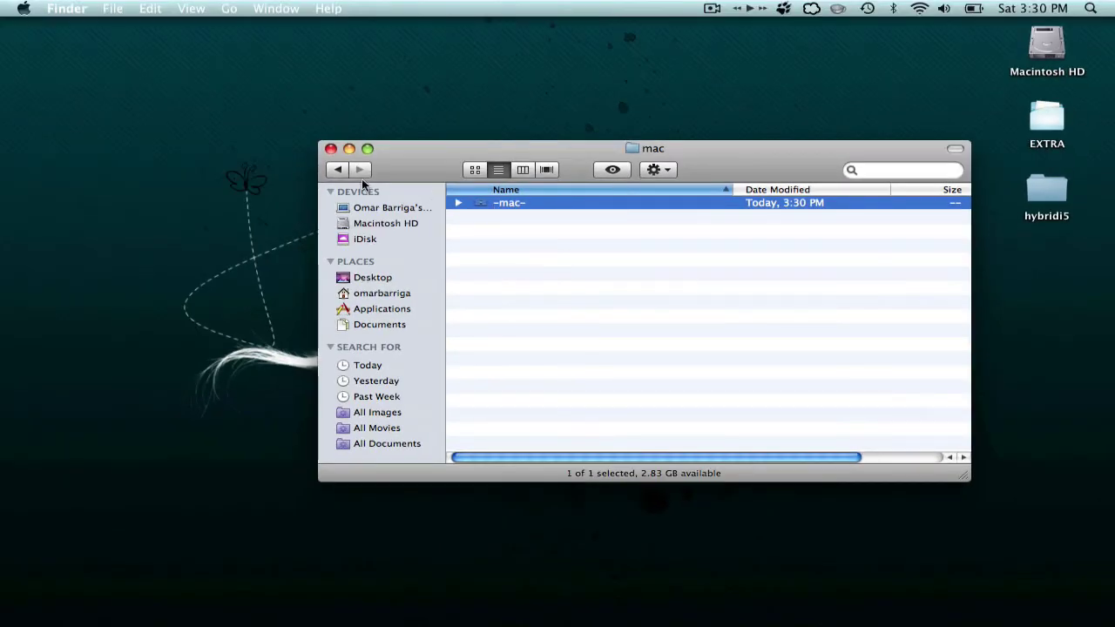
left_click(337, 170)
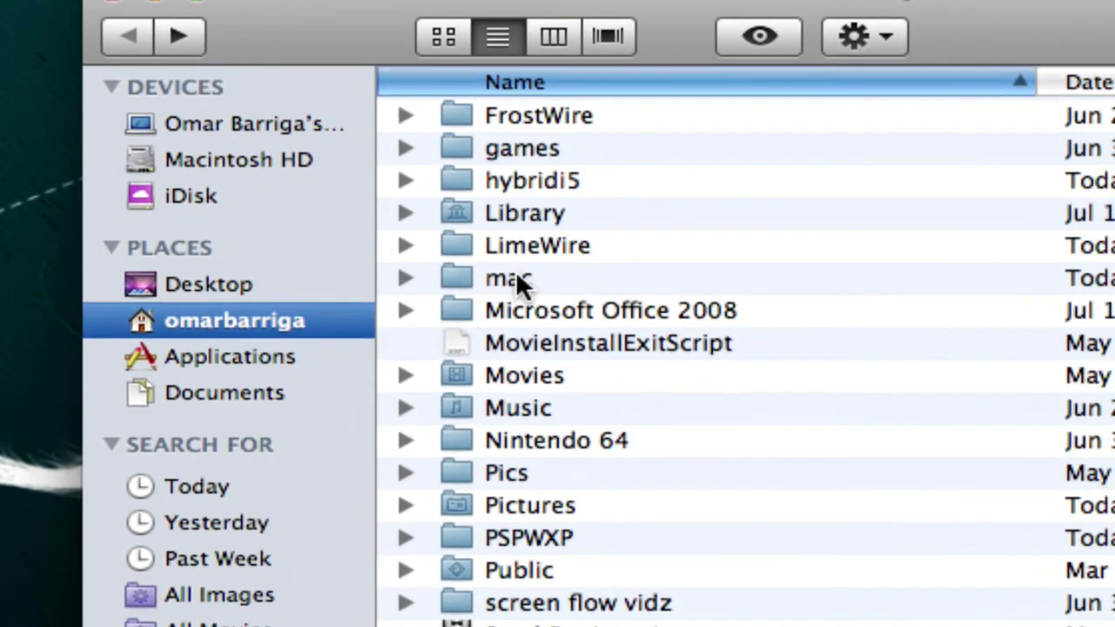
- Check the mac folder's new icon and add the mac folder to the Dock
double_click(514, 277)
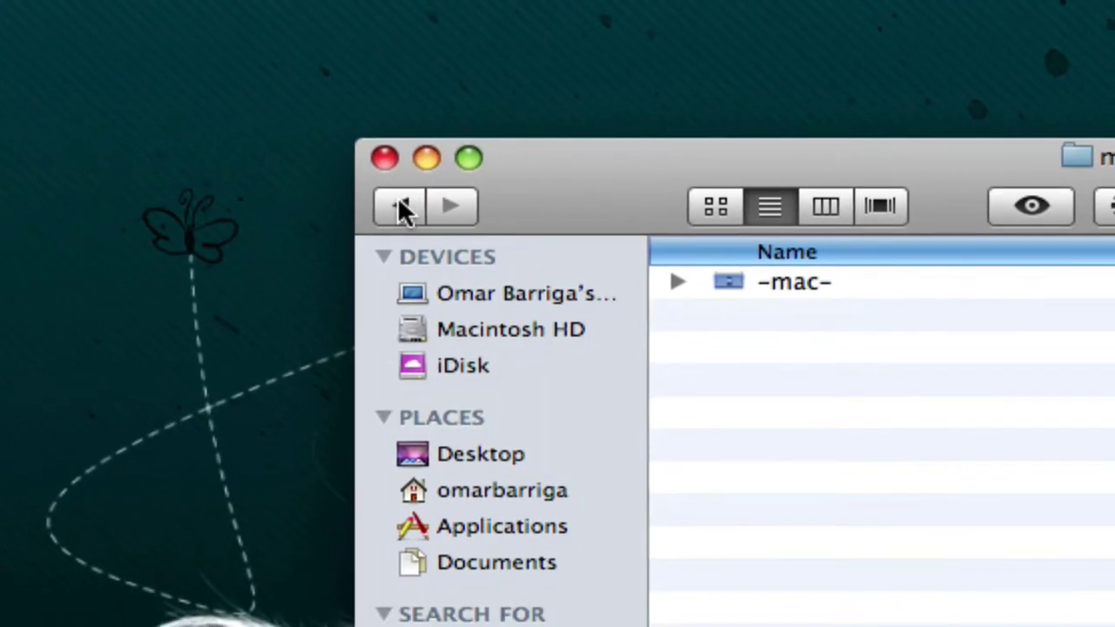
left_click(150, 152)
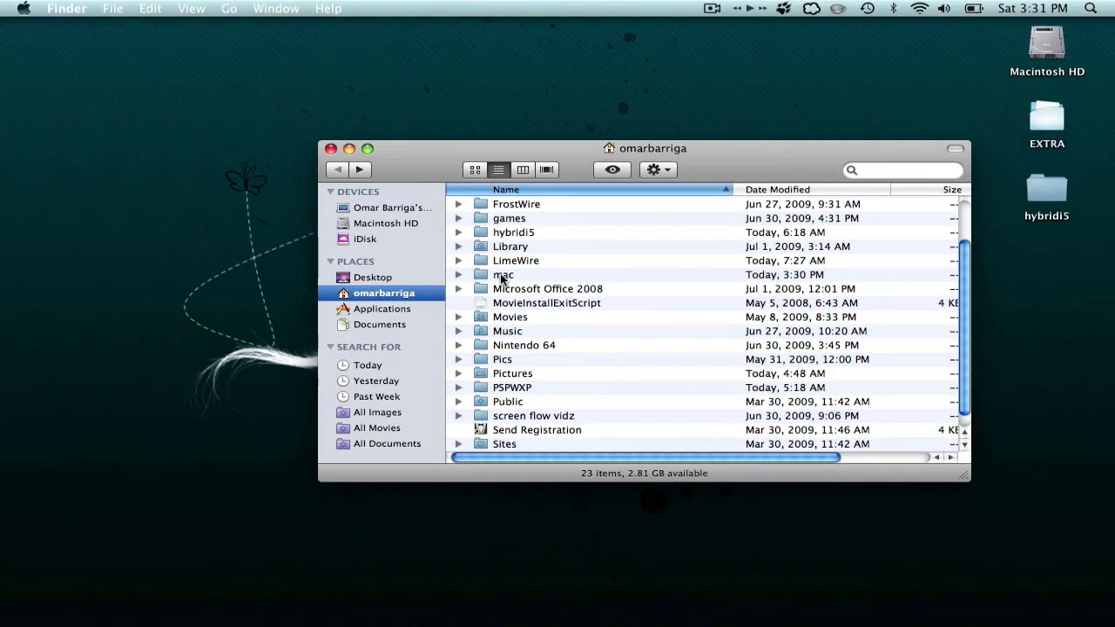
left_click_drag(499, 277, 902, 616)
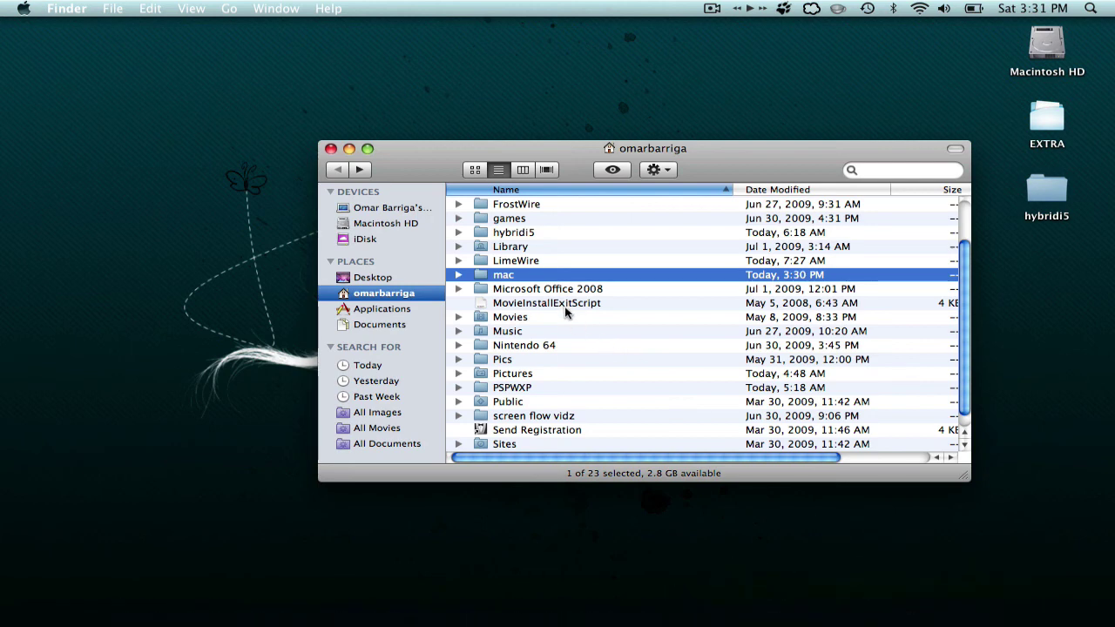
- Reopen mac, return to the home folder, and close the home folder window
double_click(542, 274)
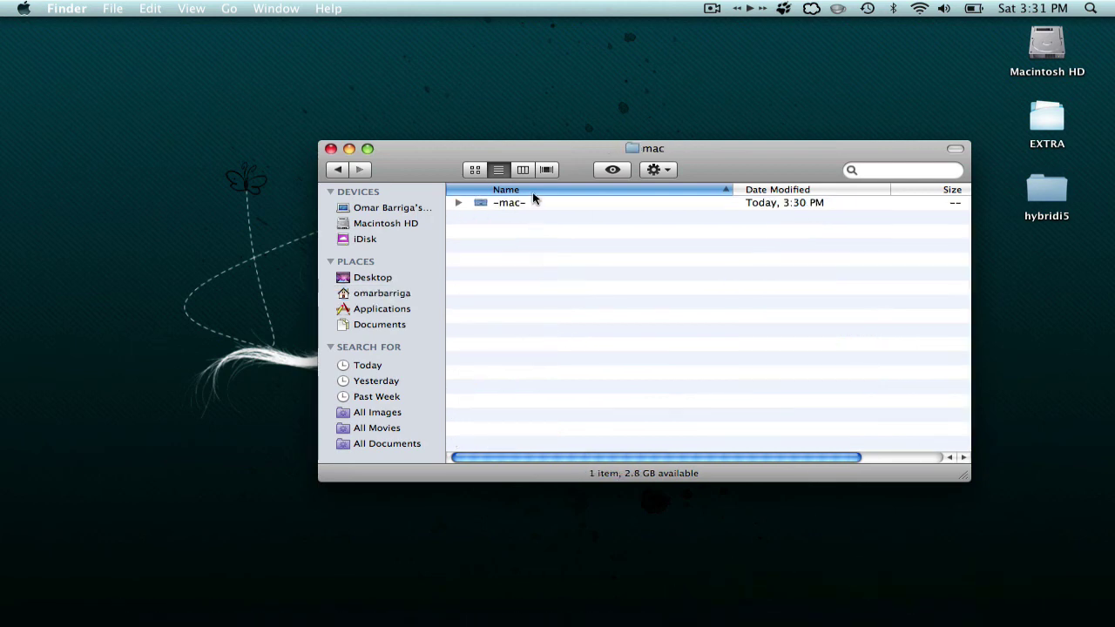
left_click(344, 172)
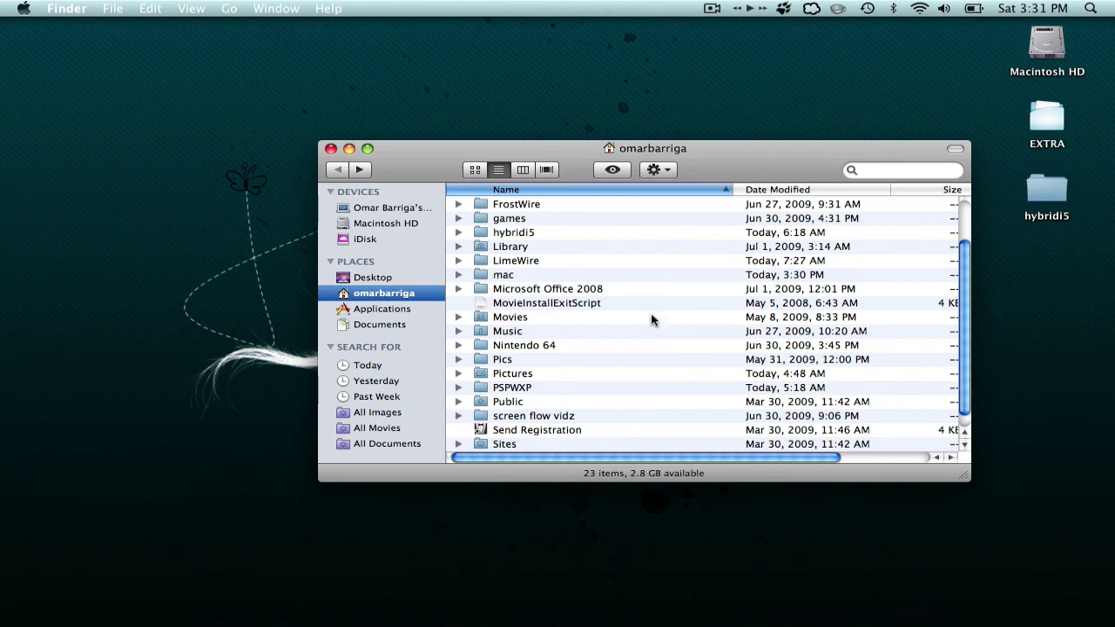
mouse_move(1036, 624)
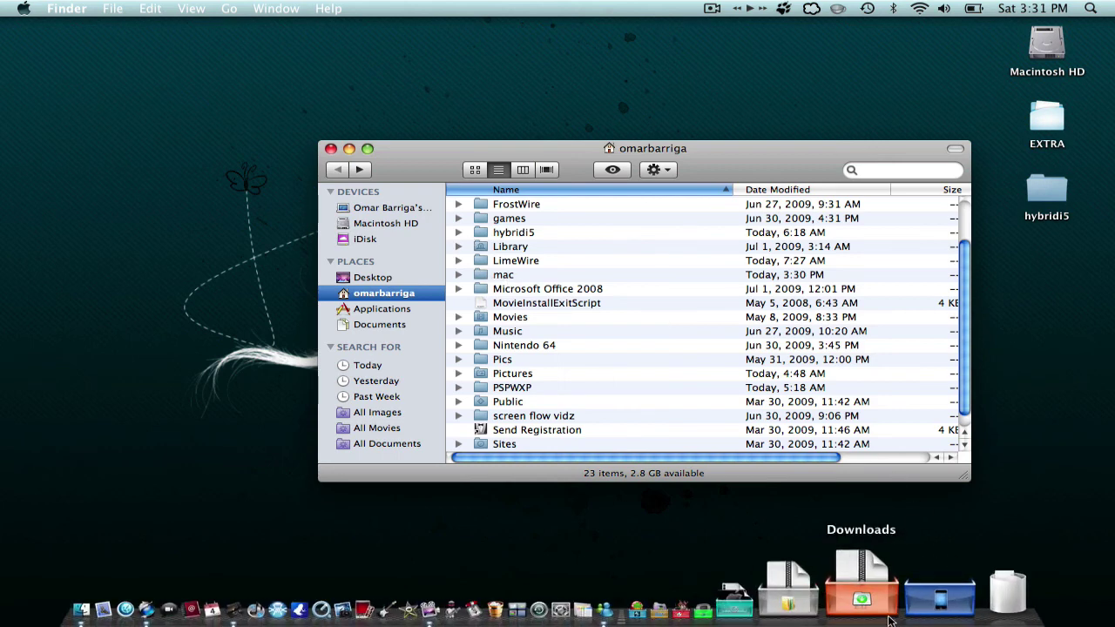
left_click(330, 150)
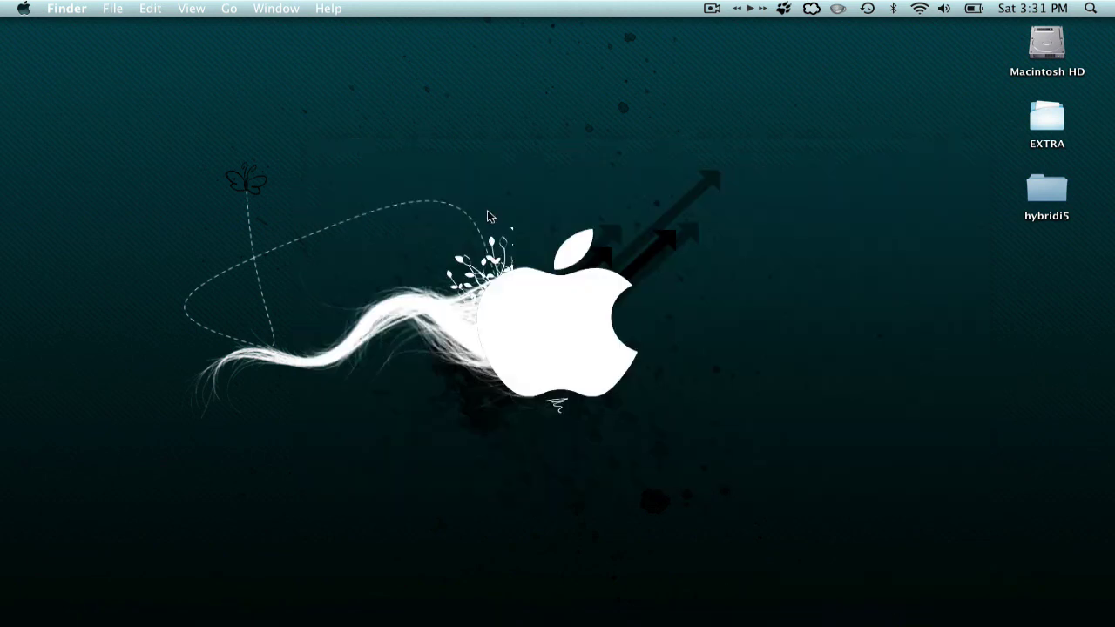
- Recover the theme-pack rar archive and the png image from the Trash onto the desktop
right_click(1039, 137)
left_click(756, 428)
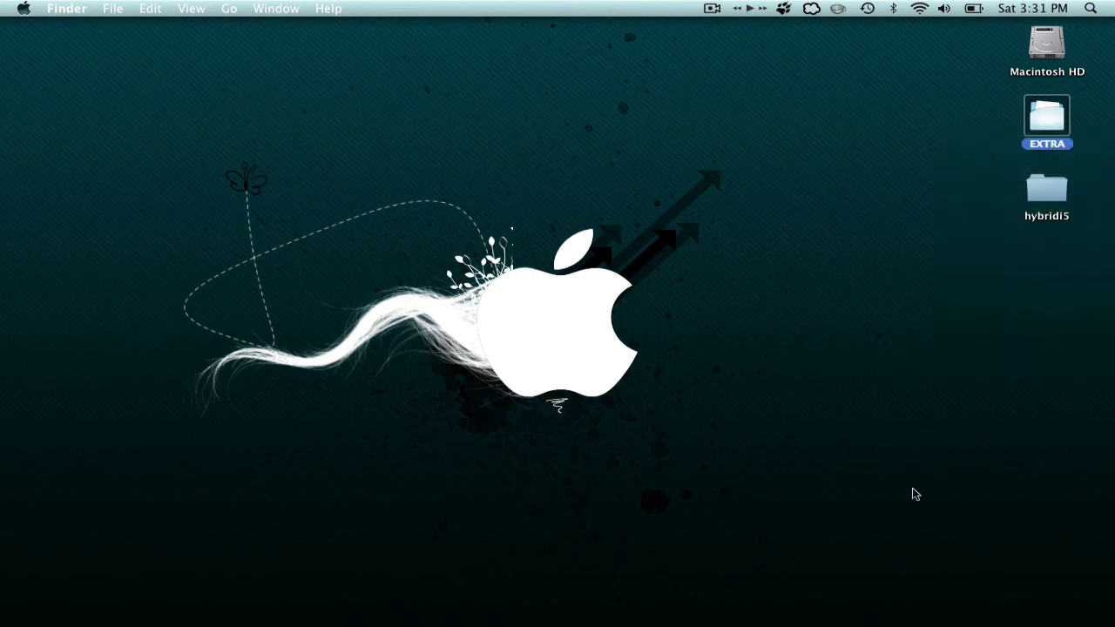
left_click(915, 494)
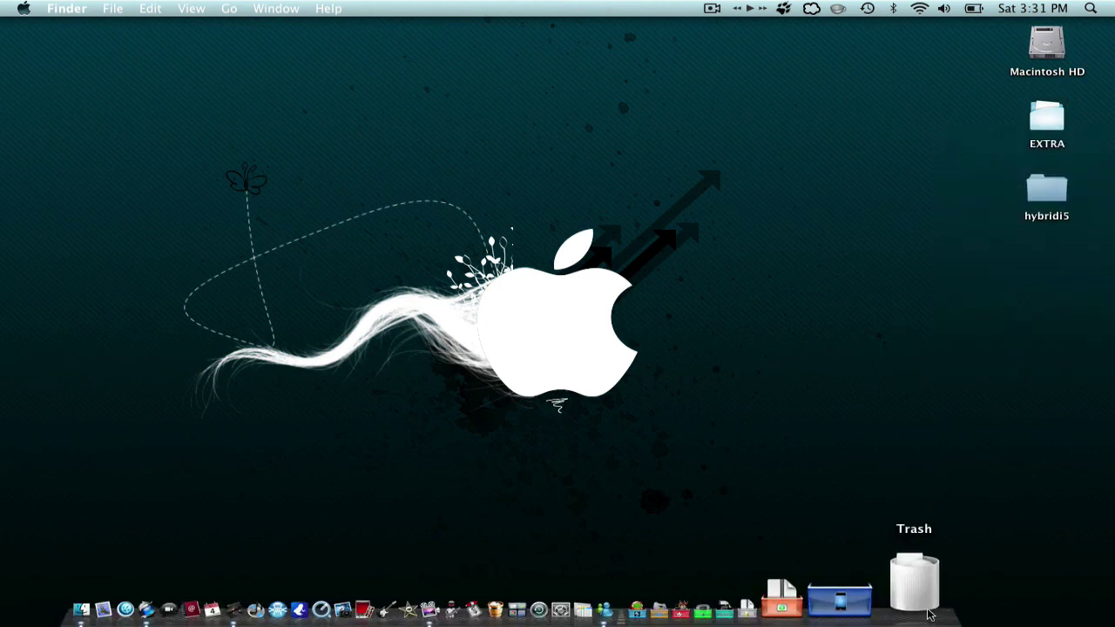
left_click(928, 613)
left_click_drag(490, 260, 814, 414)
left_click_drag(516, 290, 970, 418)
left_click(360, 70)
- Drop the png image and the rar archive onto the mac stack in the Dock
left_click(785, 294)
left_click_drag(852, 433, 906, 620)
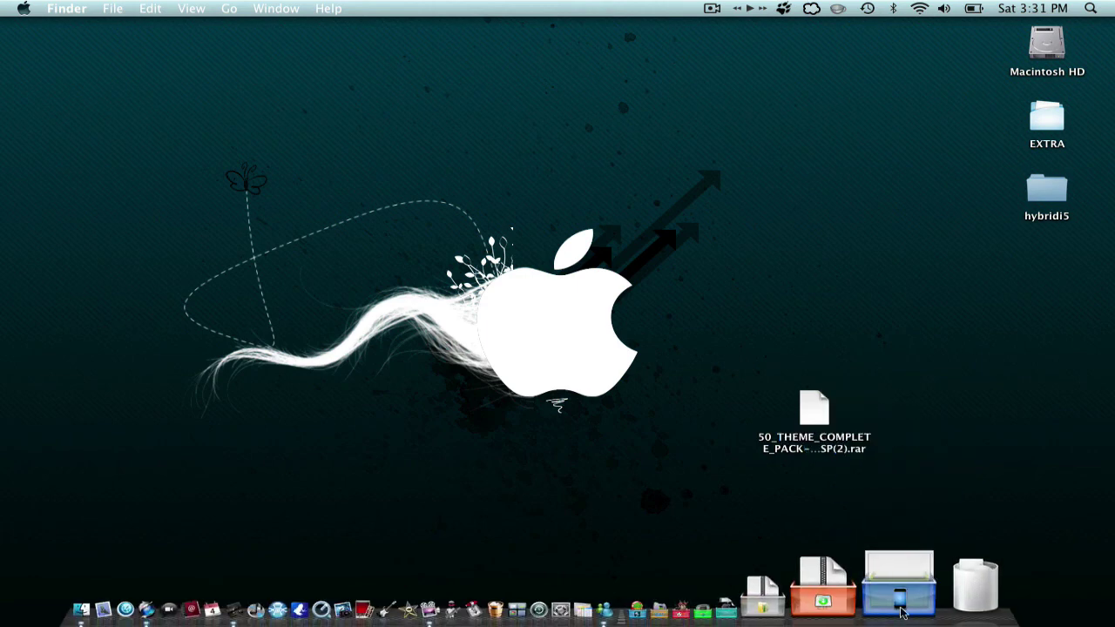
left_click_drag(828, 449, 906, 623)
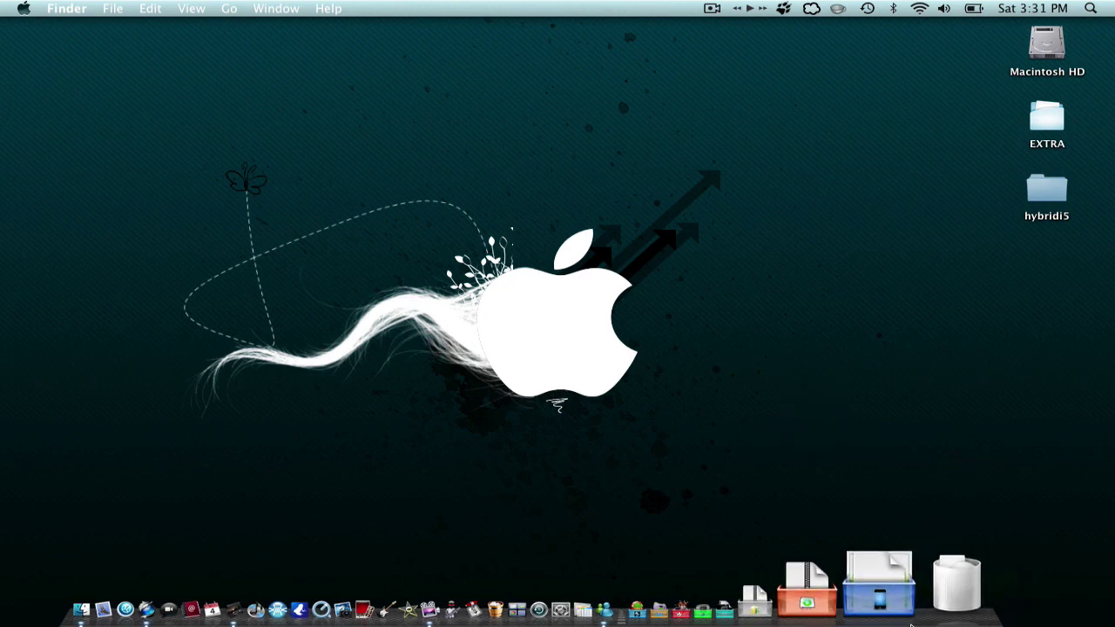